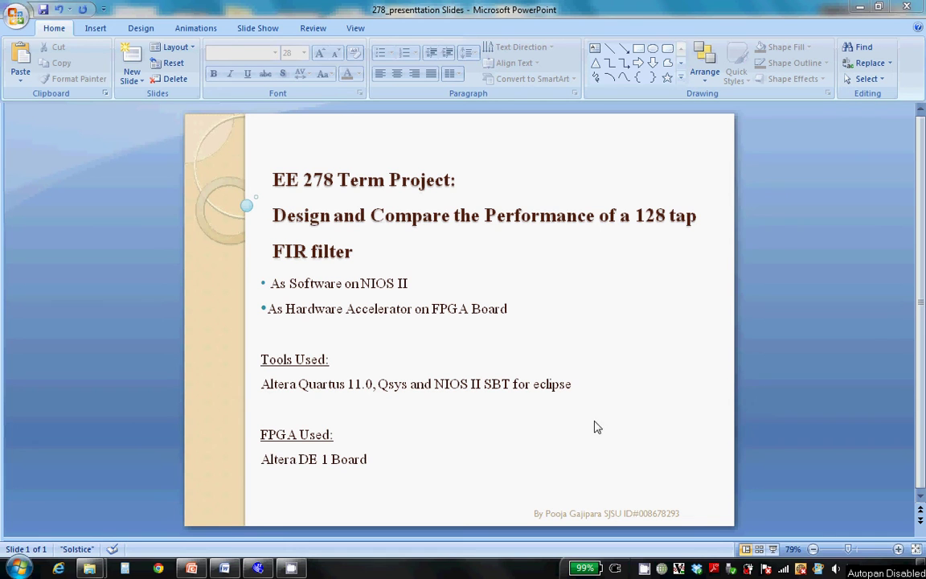
# Switch to Quartus II and start the New Project Wizard, continuing past its introduction.
pyautogui.click(264, 568)
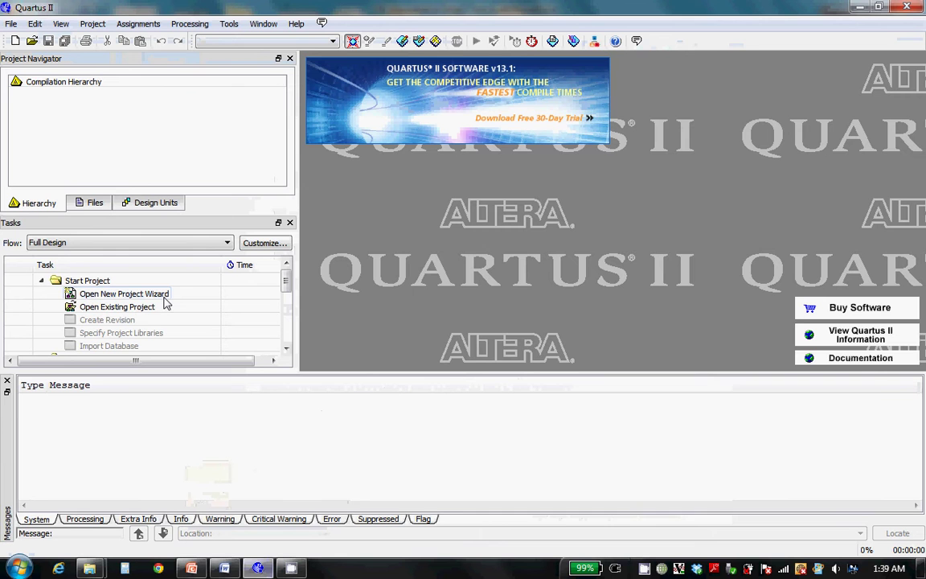
pyautogui.click(124, 293)
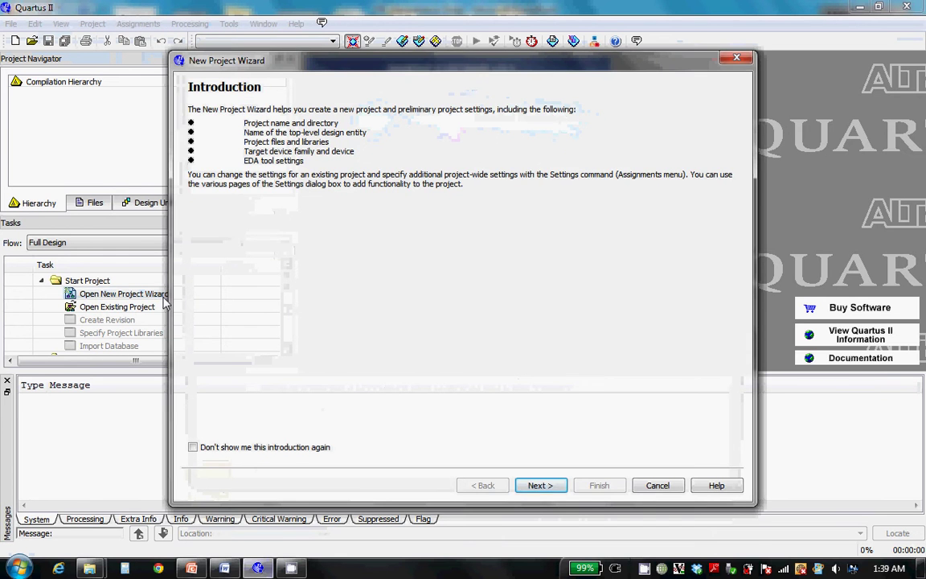
pyautogui.click(540, 487)
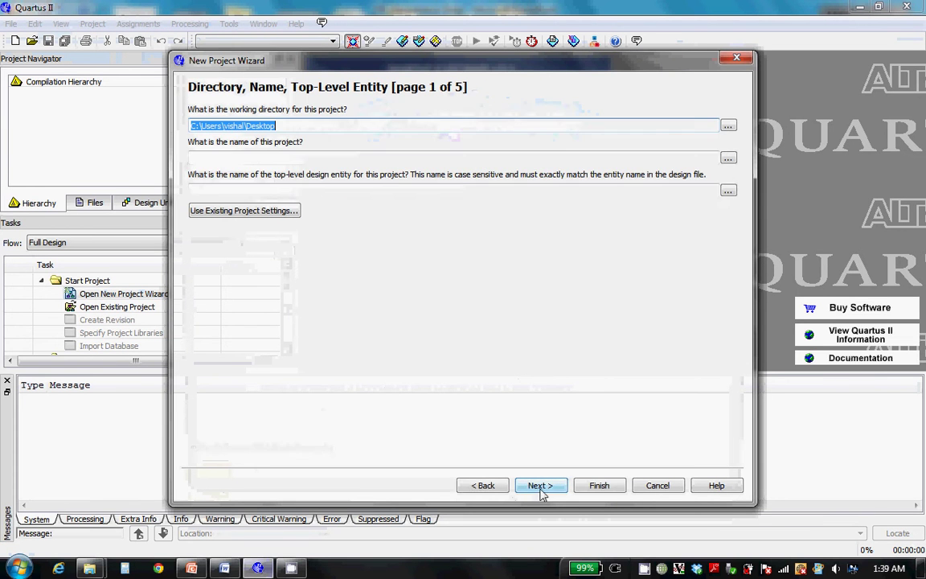
# Create a folder named Software_demo on the Desktop and choose it as the project's working directory.
pyautogui.click(727, 126)
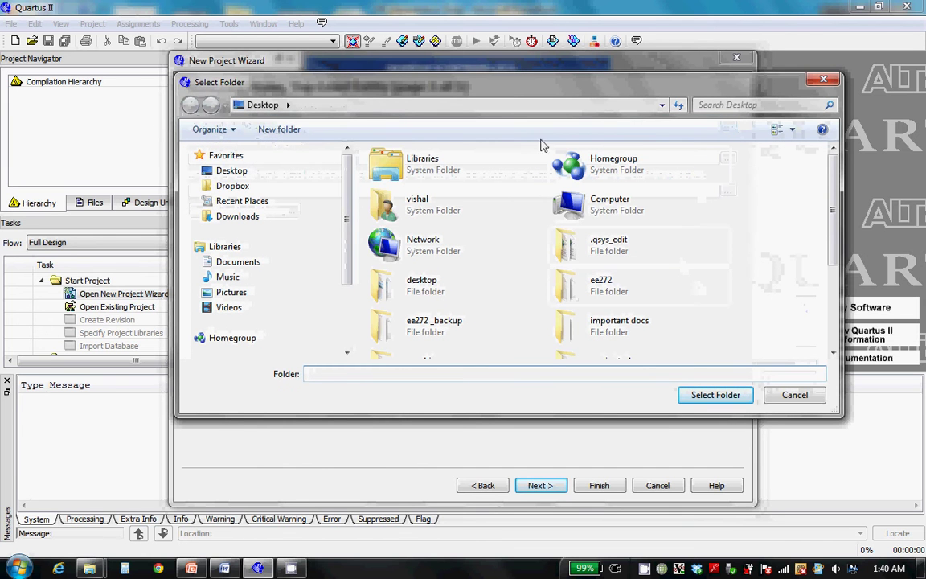
pyautogui.click(281, 131)
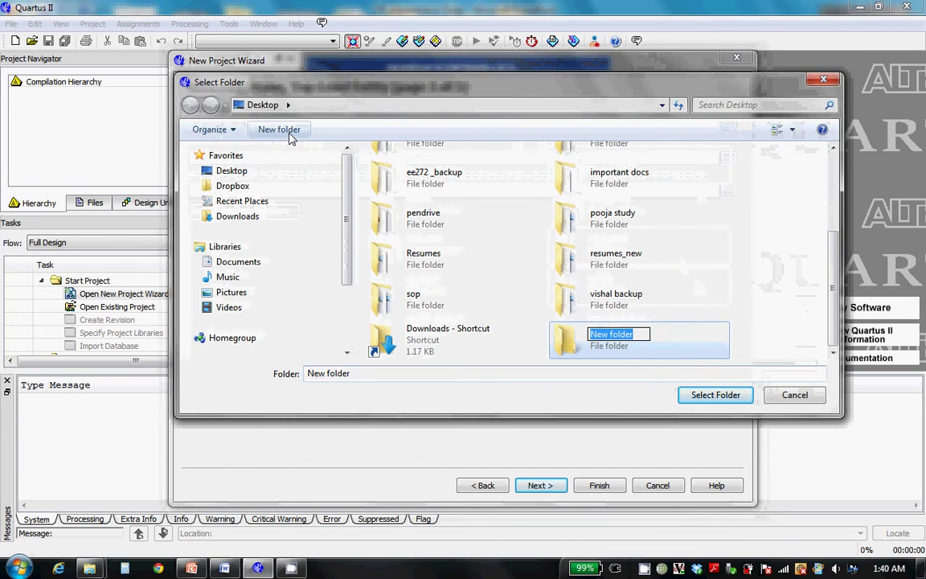
pyautogui.write('S')
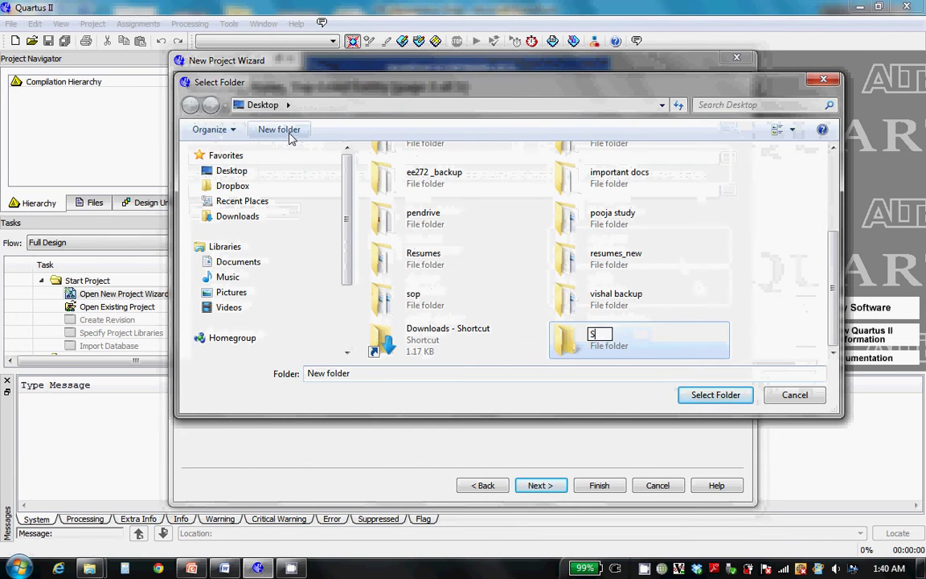
pyautogui.write('oftware_demo')
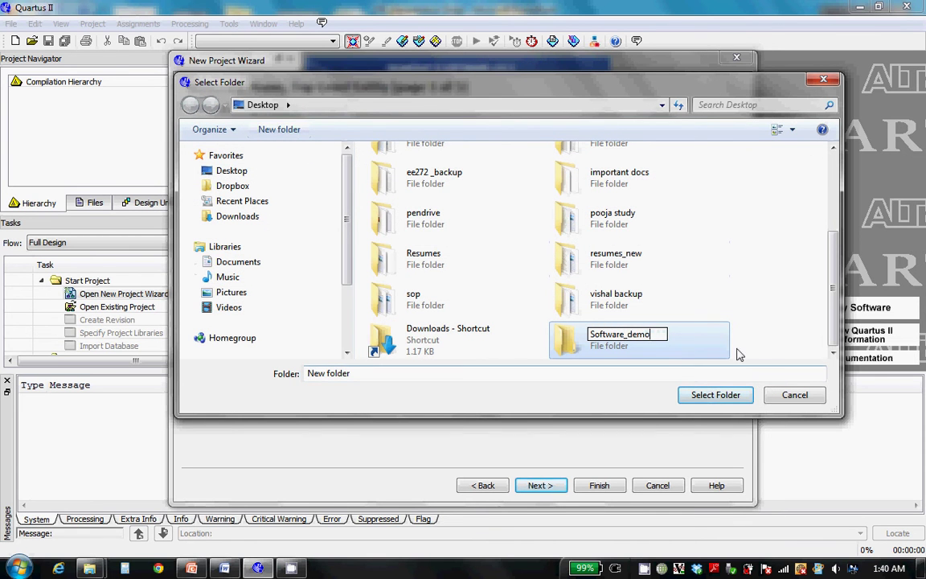
pyautogui.press('Return')
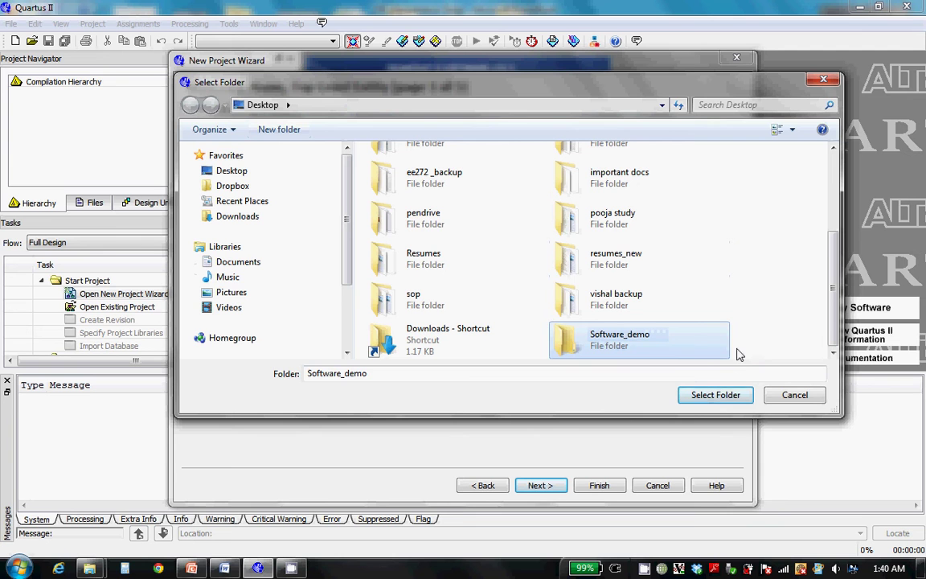
pyautogui.click(714, 394)
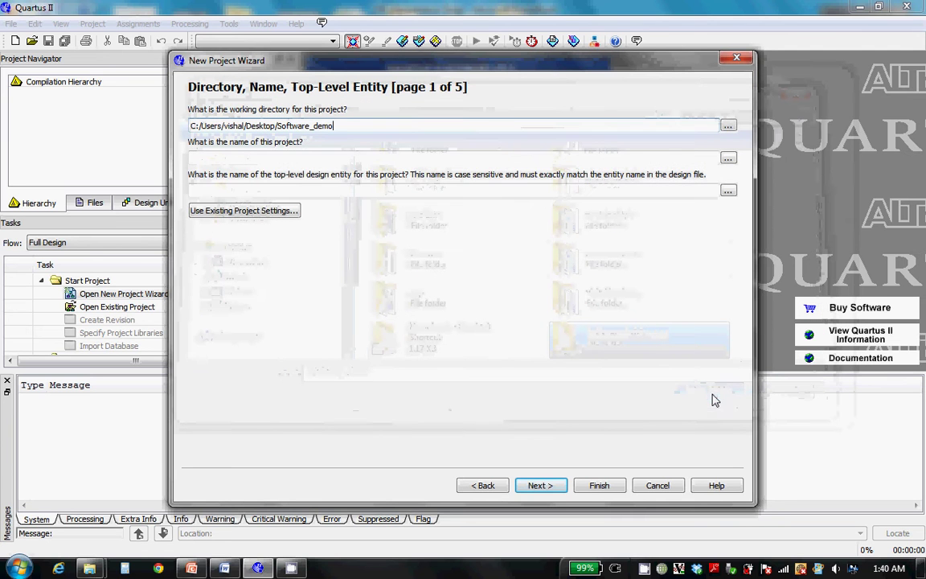
# Name the project fir_soft with top-level entity fir_soft_qsys, and continue without adding any design files.
pyautogui.click(497, 159)
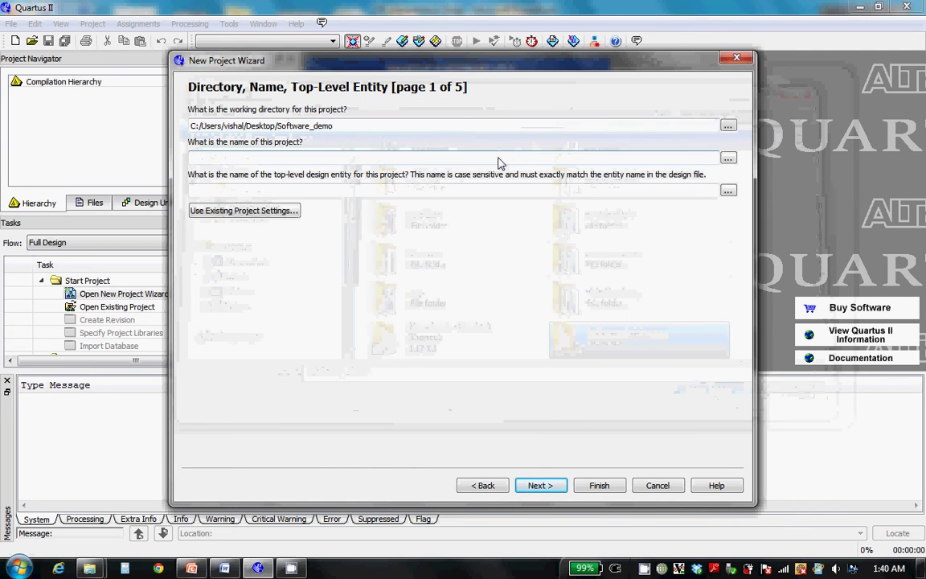
pyautogui.write('f')
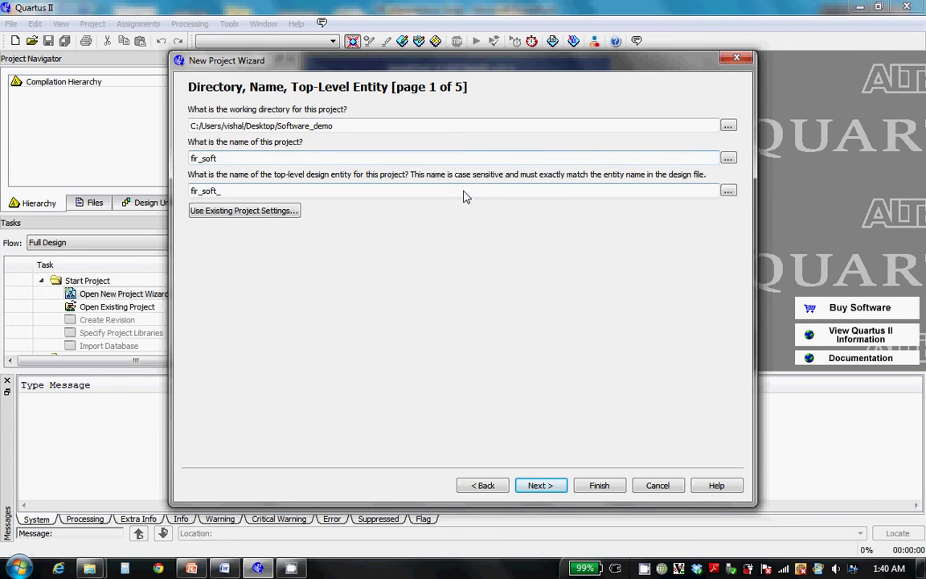
pyautogui.write('sys')
pyautogui.click(537, 487)
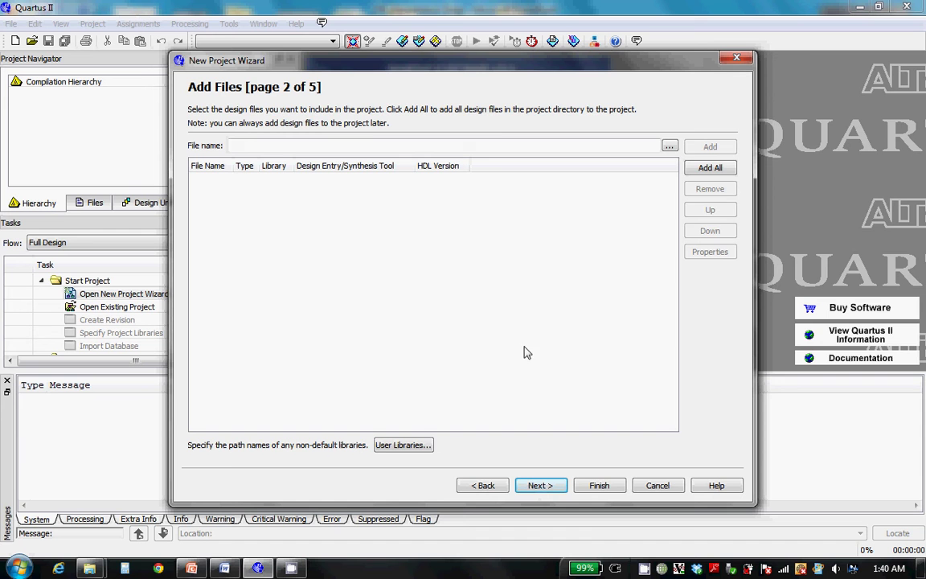
pyautogui.click(523, 490)
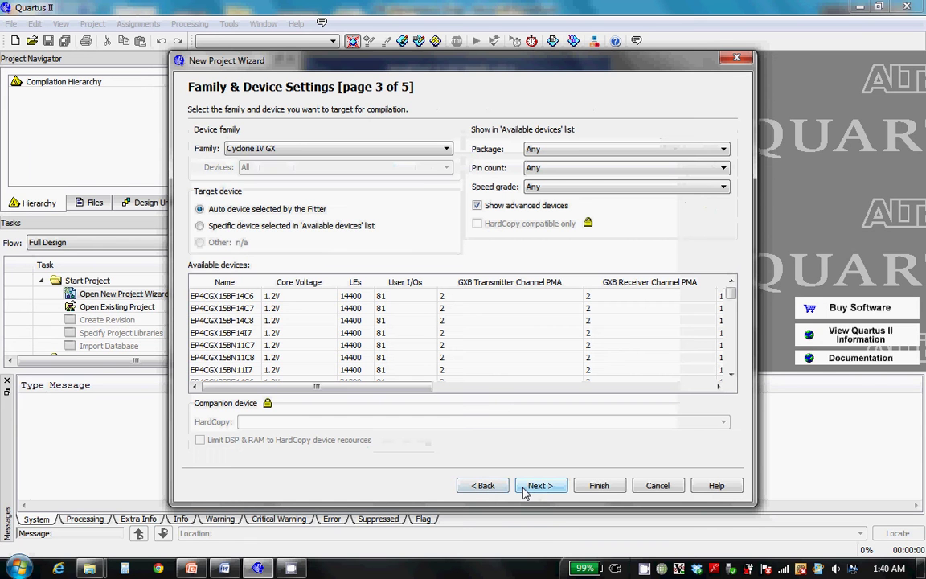
# Set the device family to Cyclone II, filter specific devices by pin count 484, and choose EP2C20F484C7 as the target.
pyautogui.click(443, 149)
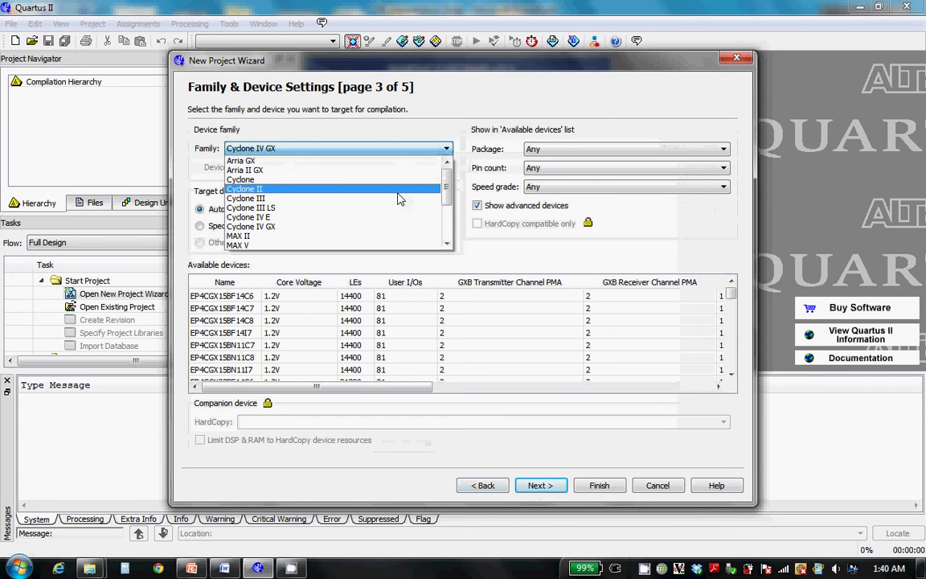
pyautogui.click(399, 190)
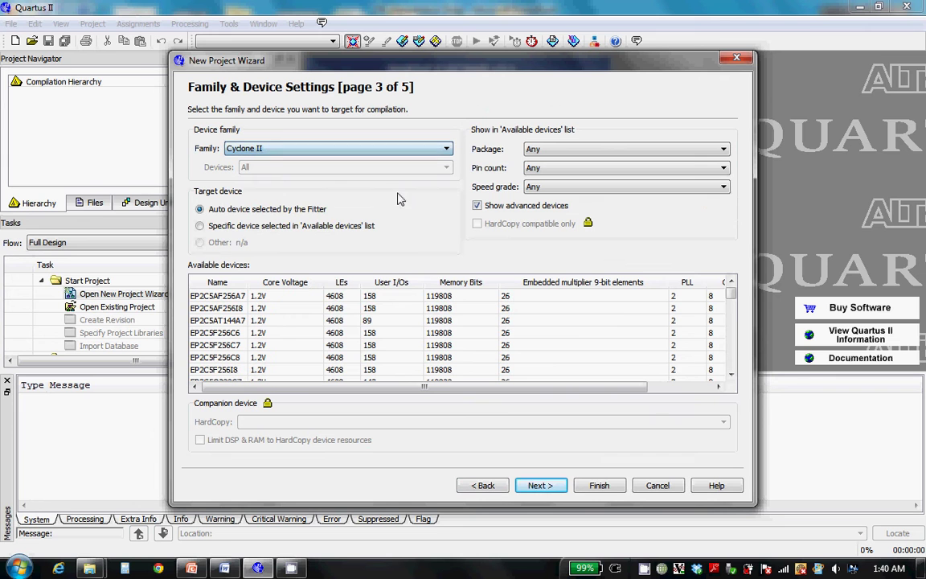
pyautogui.click(200, 225)
pyautogui.click(679, 170)
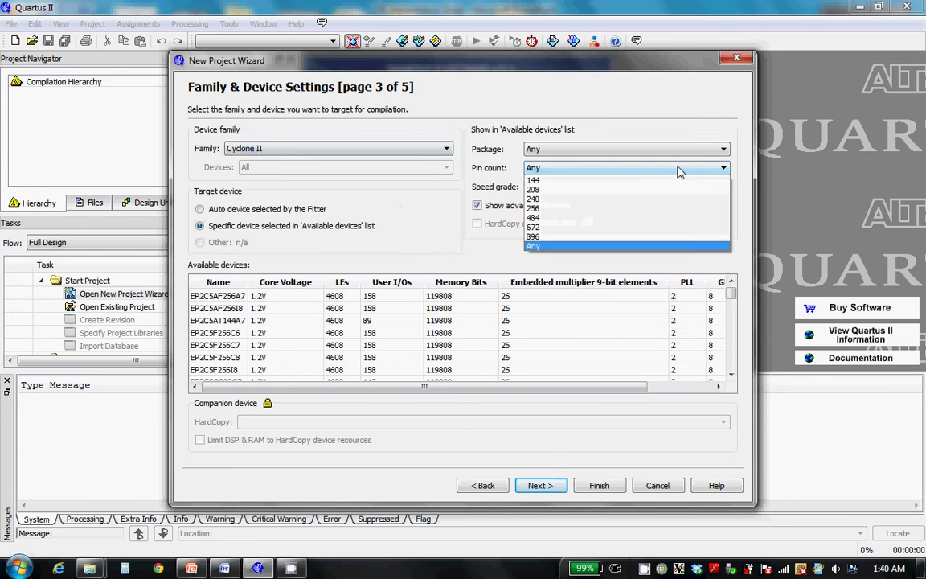
pyautogui.click(623, 217)
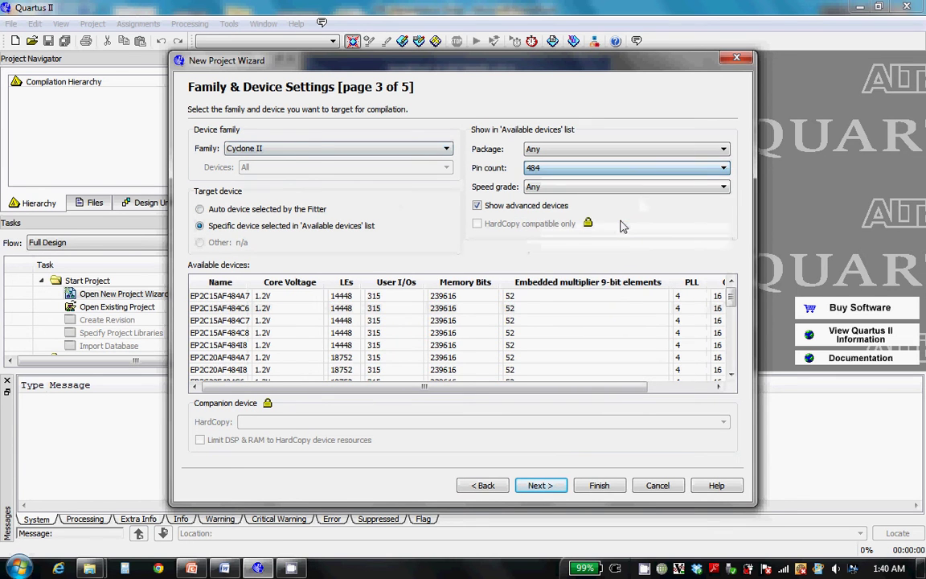
pyautogui.click(727, 307)
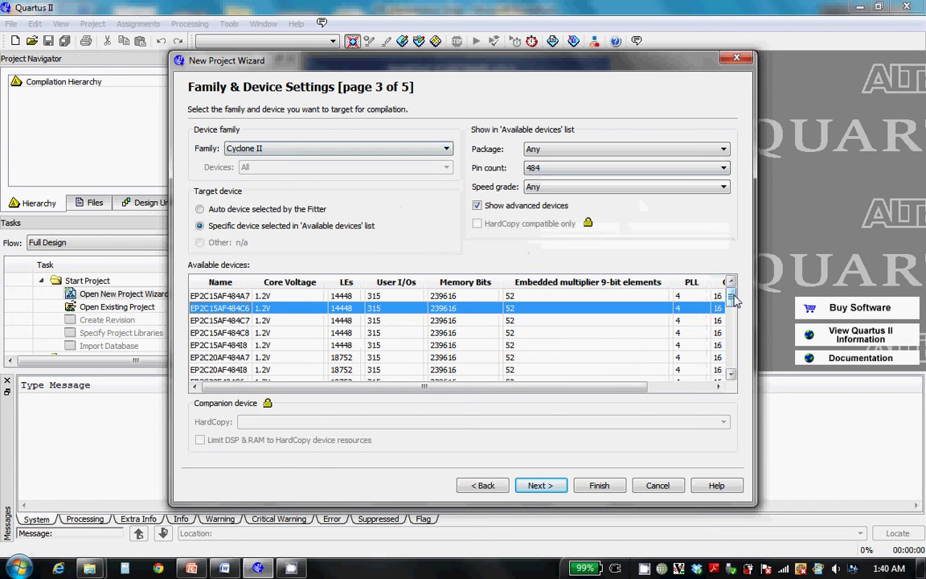
pyautogui.moveTo(732, 299); pyautogui.dragTo(733, 305)
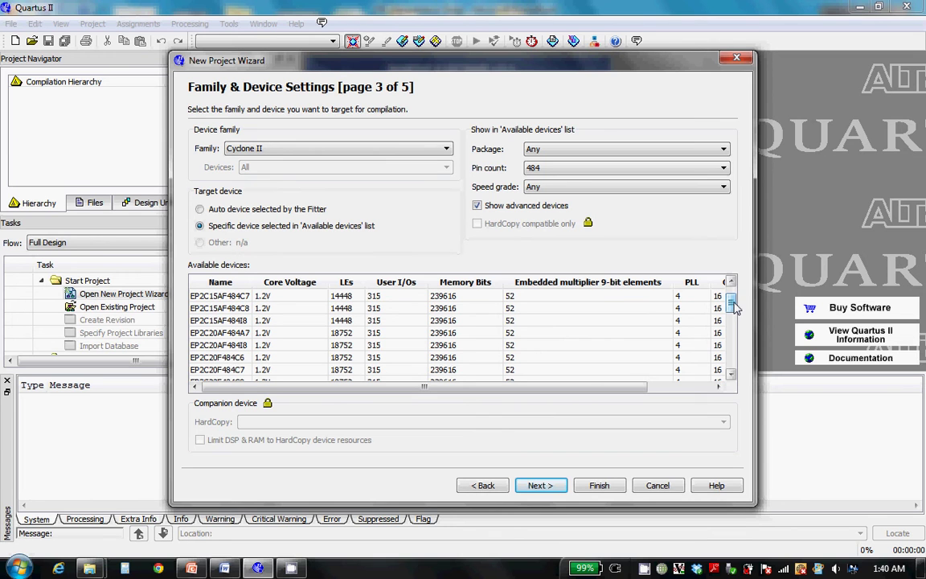
pyautogui.click(237, 369)
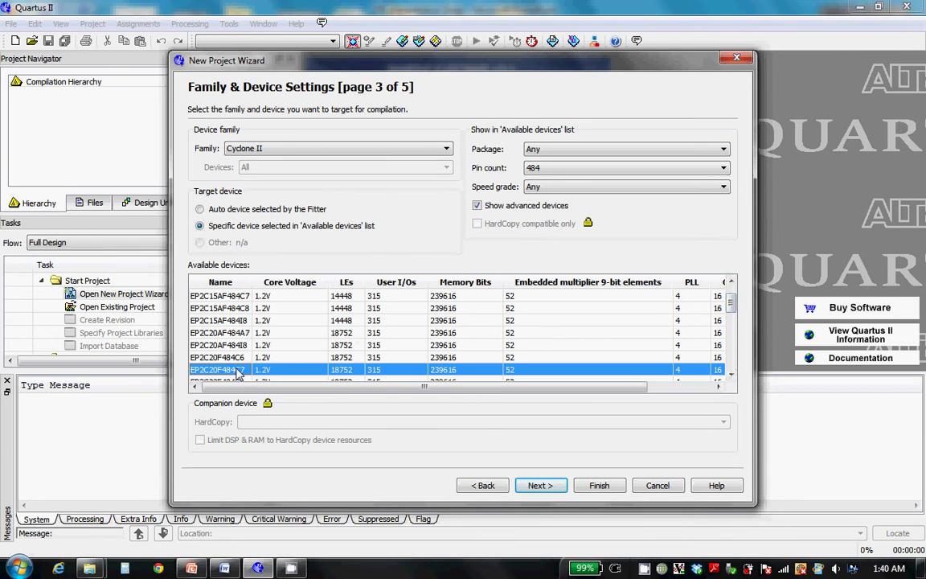
pyautogui.click(540, 485)
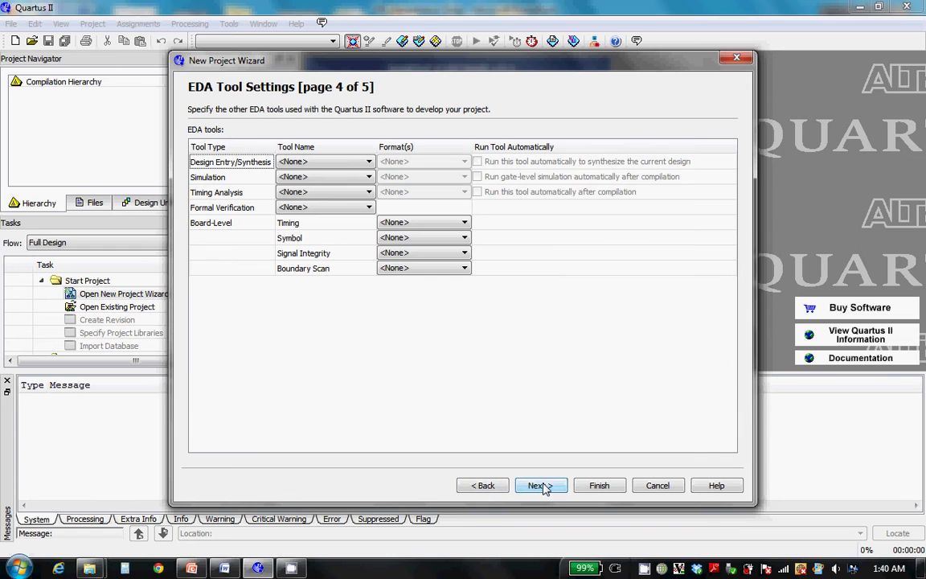
# Set the simulation tool to ModelSim-Altera with Verilog HDL format and finish creating the project.
pyautogui.click(338, 177)
pyautogui.click(317, 228)
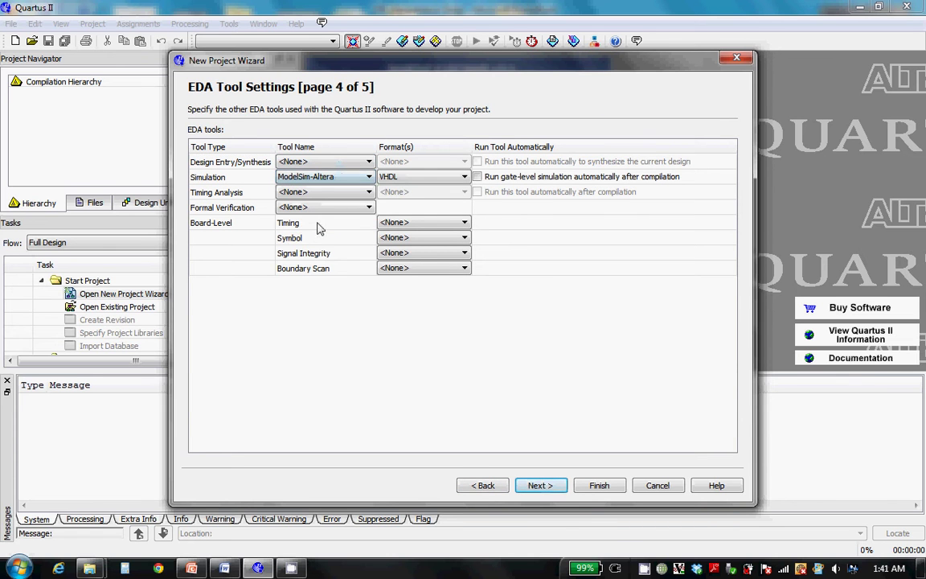
pyautogui.click(410, 177)
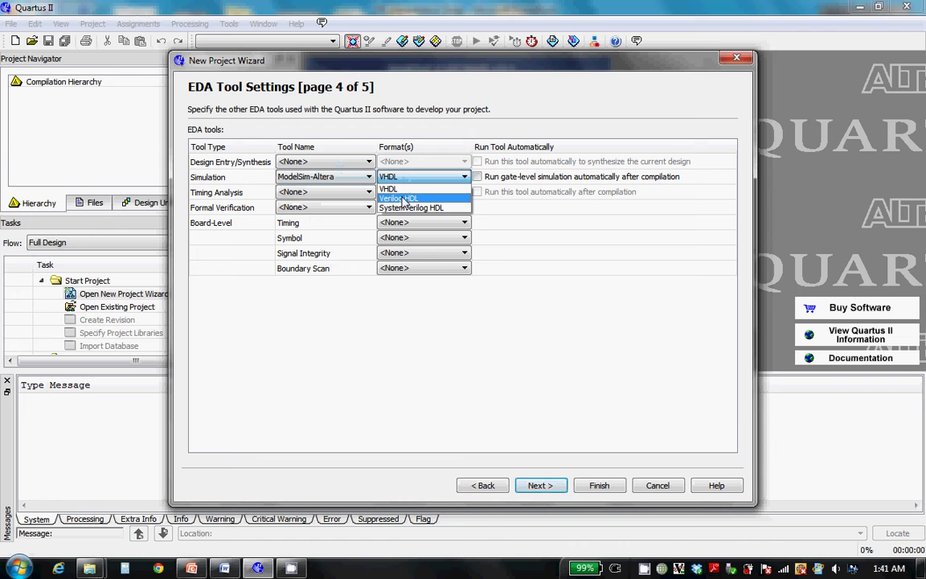
pyautogui.click(404, 199)
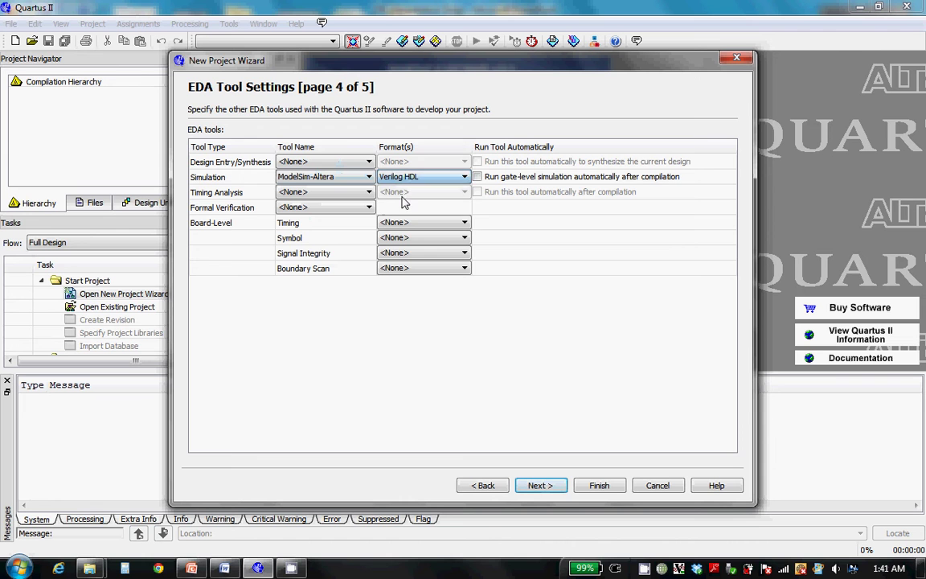
pyautogui.click(537, 485)
pyautogui.click(598, 485)
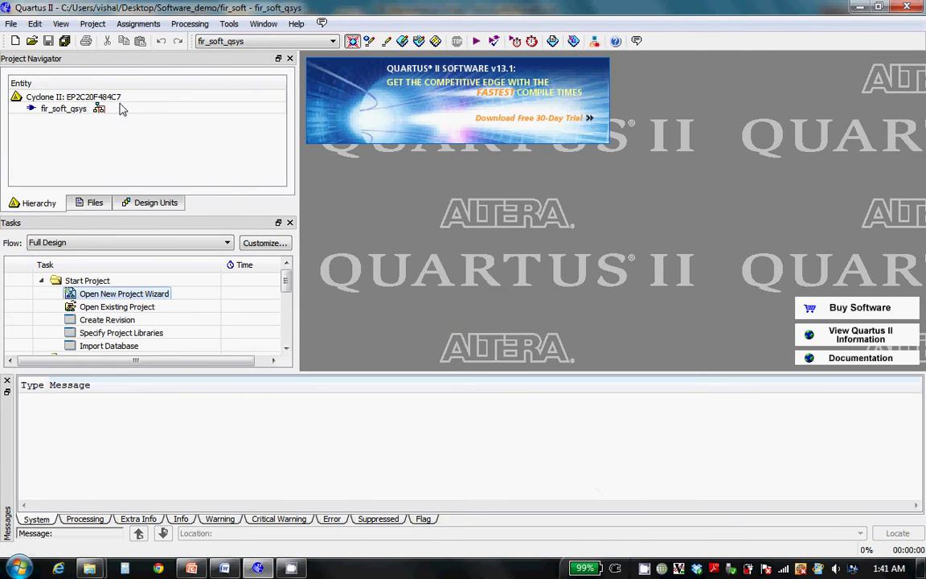
# Open Qsys and add a Nios II Processor to the system using the Nios II/e core.
pyautogui.click(594, 42)
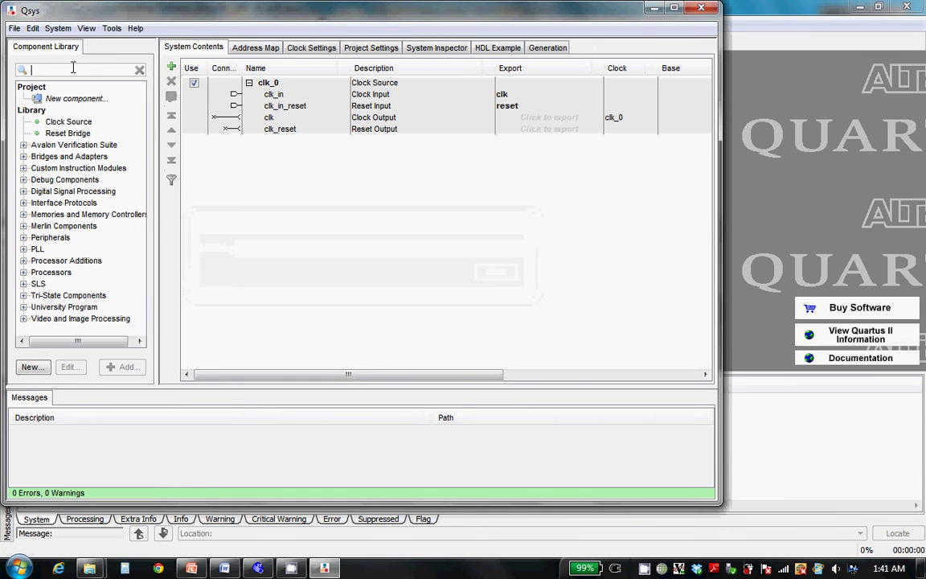
pyautogui.write('nios')
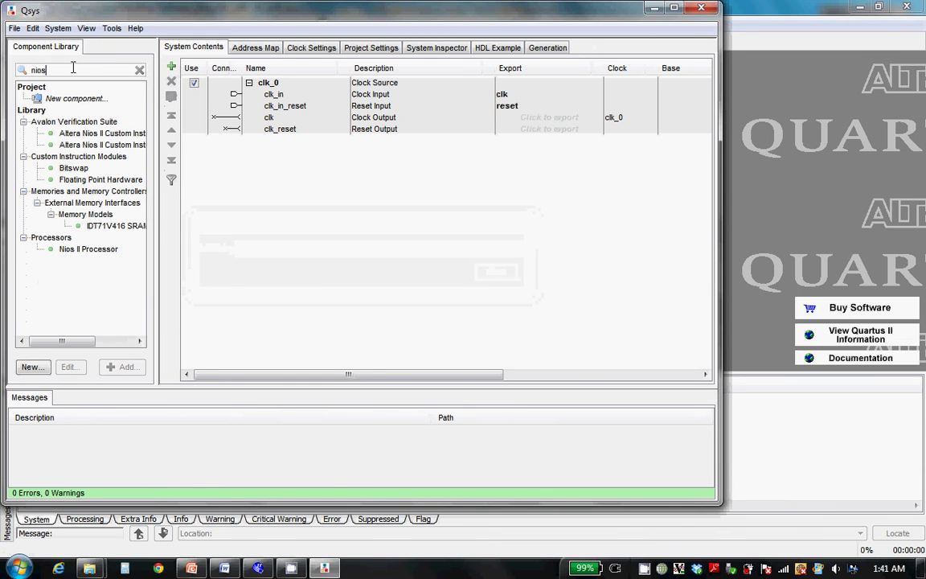
pyautogui.click(90, 248)
pyautogui.click(119, 368)
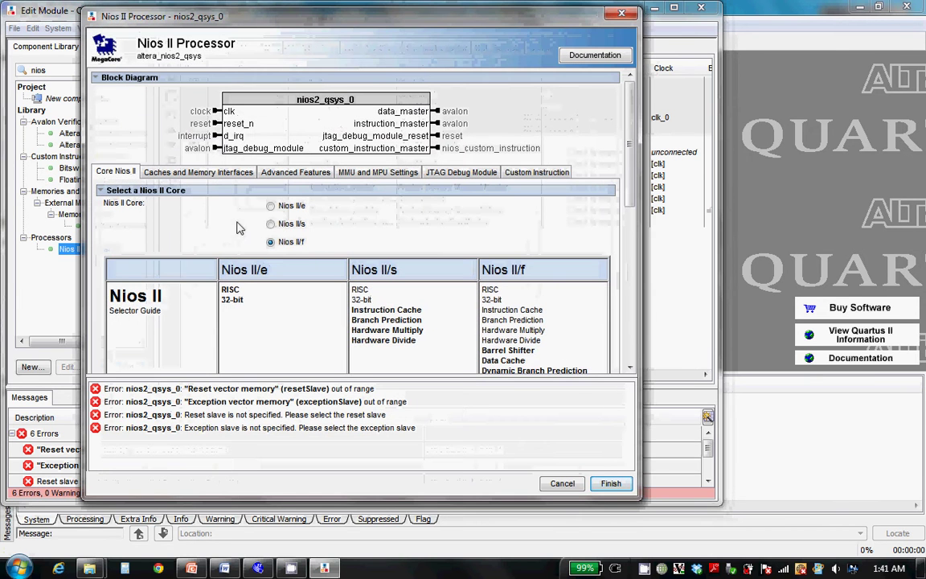
pyautogui.click(270, 205)
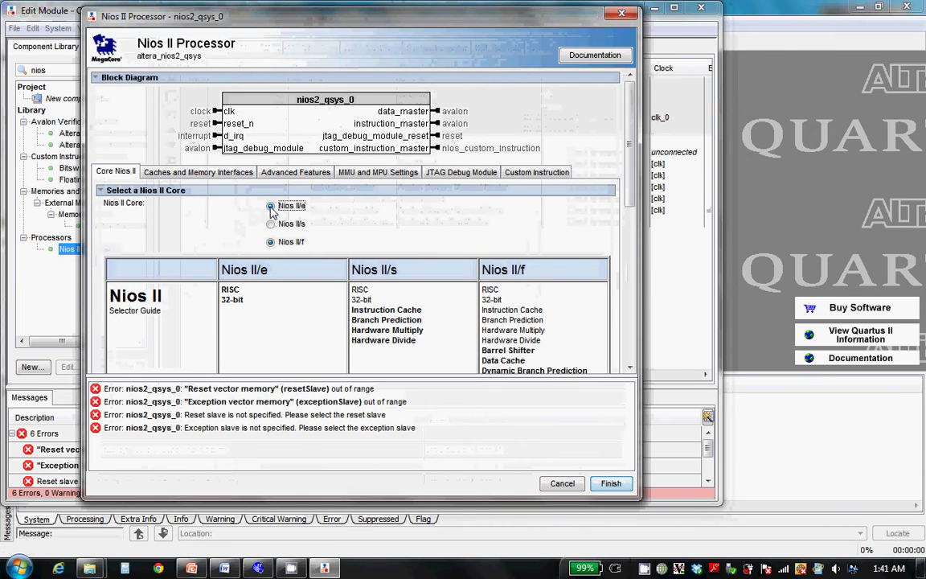
pyautogui.click(609, 482)
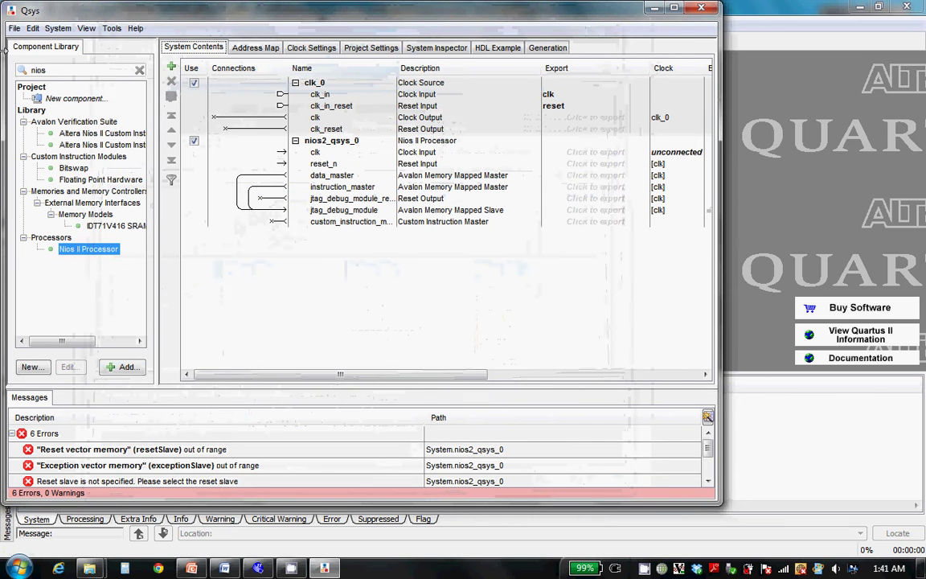
# Find the On-Chip Memory (RAM or ROM) component and add it to the system with a total memory size of 8k.
pyautogui.doubleClick(45, 70)
pyautogui.write('on')
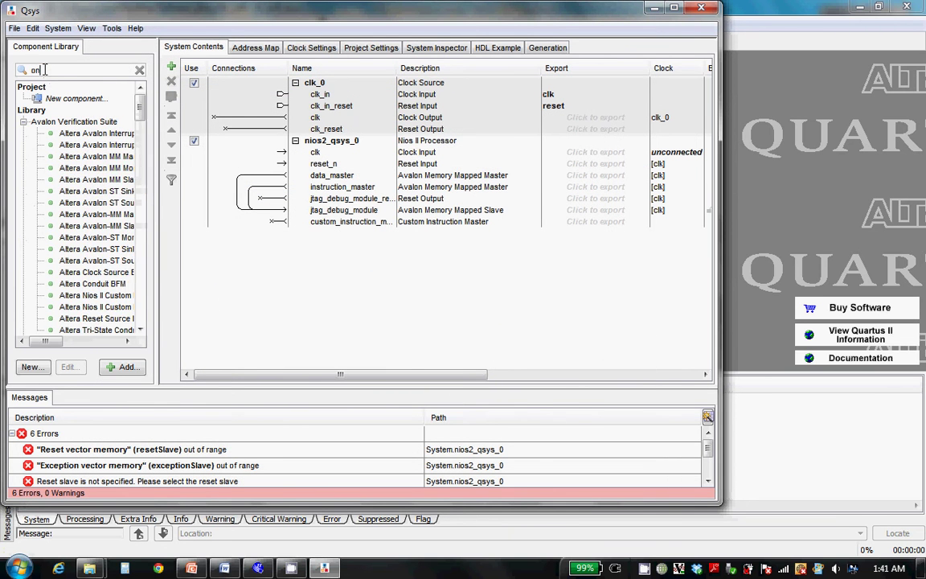
pyautogui.write('chip')
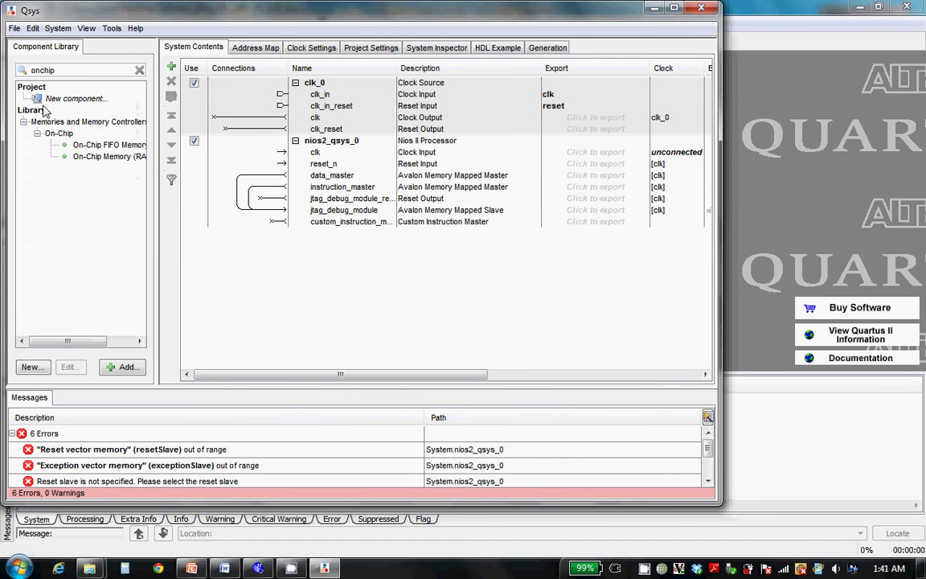
pyautogui.click(83, 156)
pyautogui.doubleClick(83, 157)
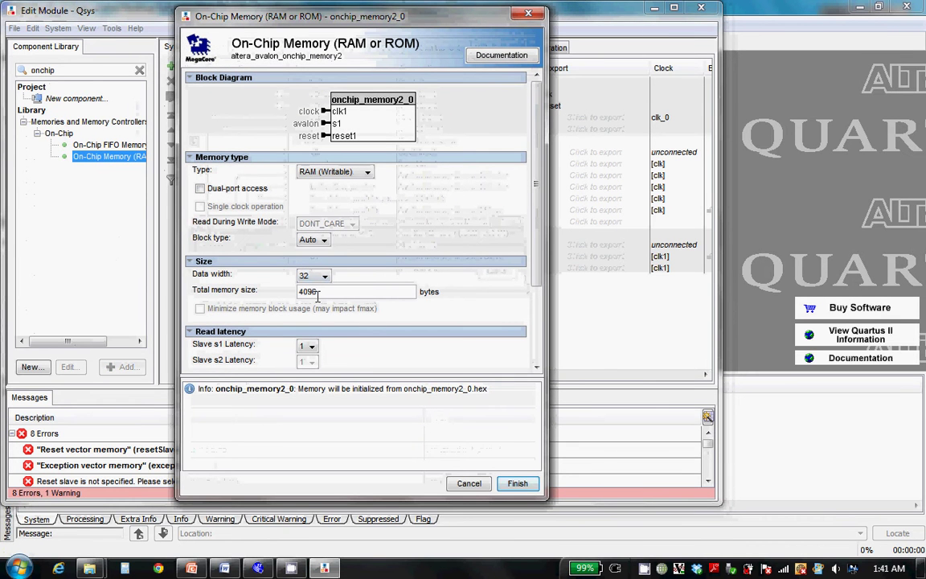
pyautogui.press('BackSpace')
pyautogui.press('BackSpace')
pyautogui.press('BackSpace')
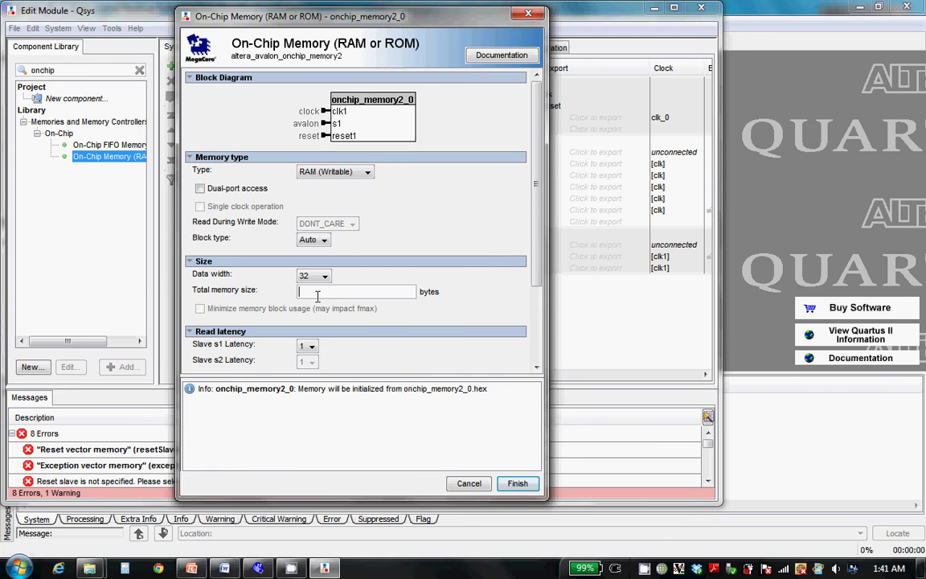
pyautogui.write('8k')
pyautogui.click(518, 484)
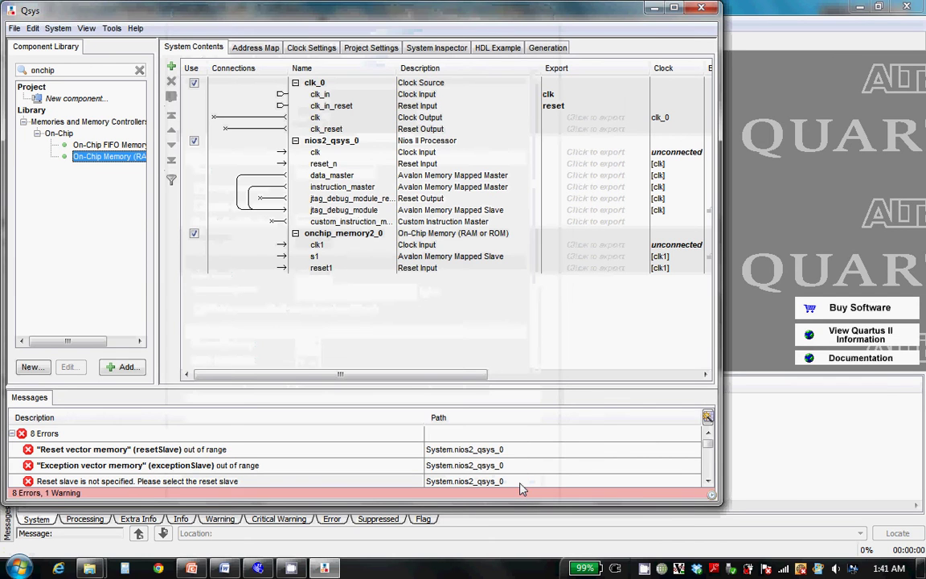
# Find the JTAG UART component in the library and add it to the system with its default settings.
pyautogui.doubleClick(66, 71)
pyautogui.write('jtag')
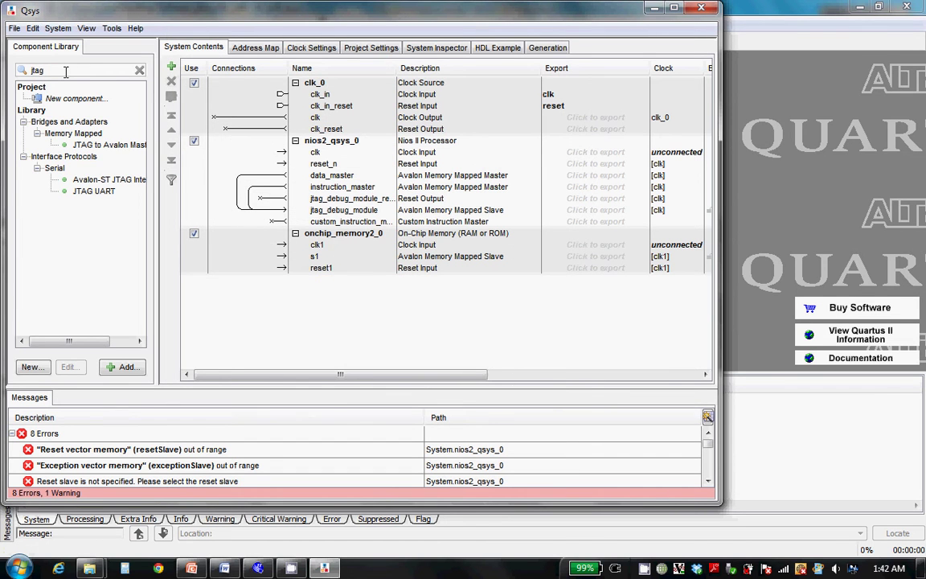
pyautogui.click(91, 193)
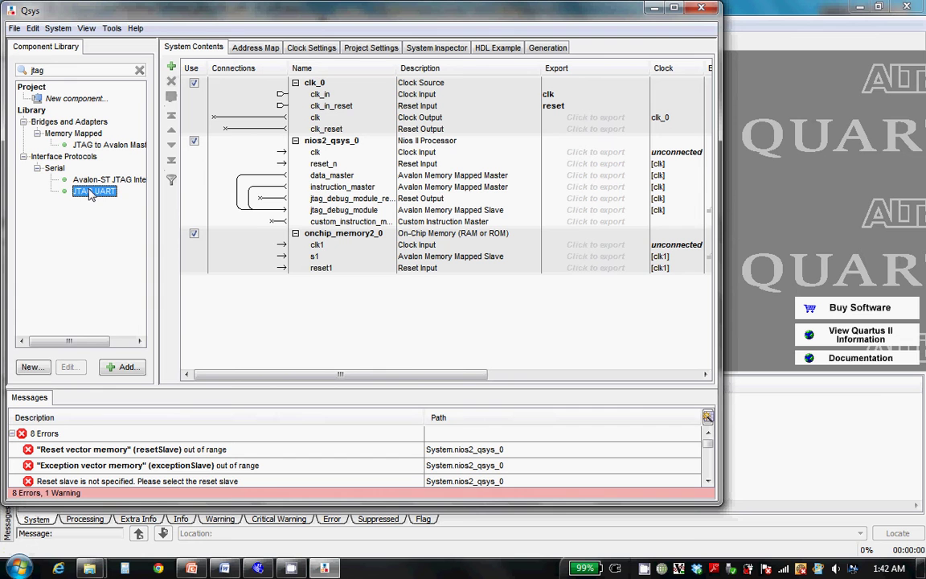
pyautogui.click(121, 368)
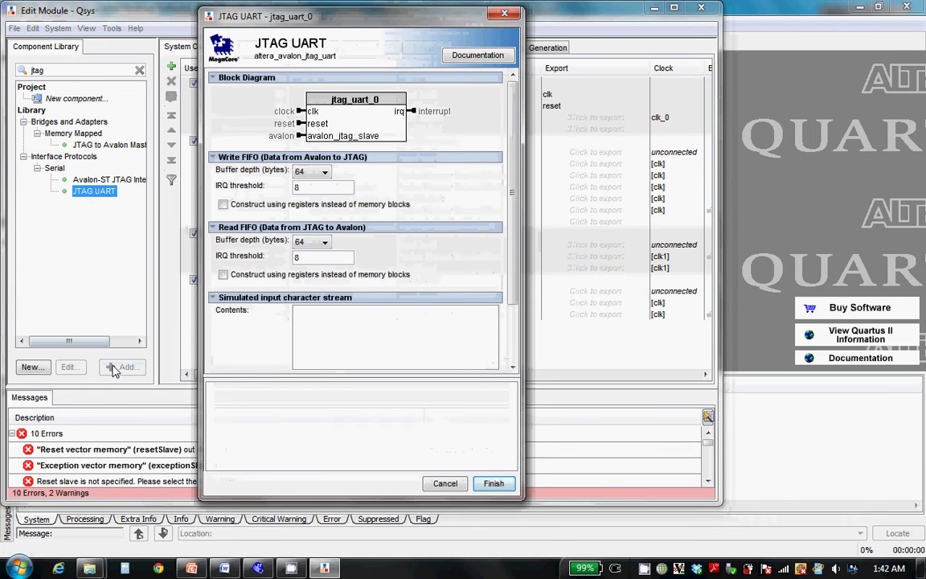
pyautogui.click(491, 483)
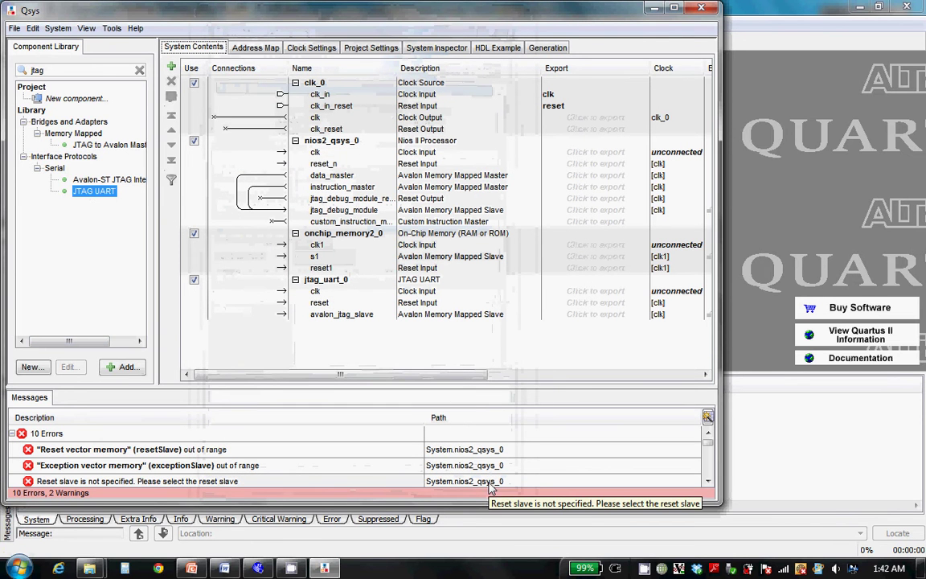
# Find the Performance Counter Unit in the library and add it with 3 simultaneously-measured sections.
pyautogui.doubleClick(45, 71)
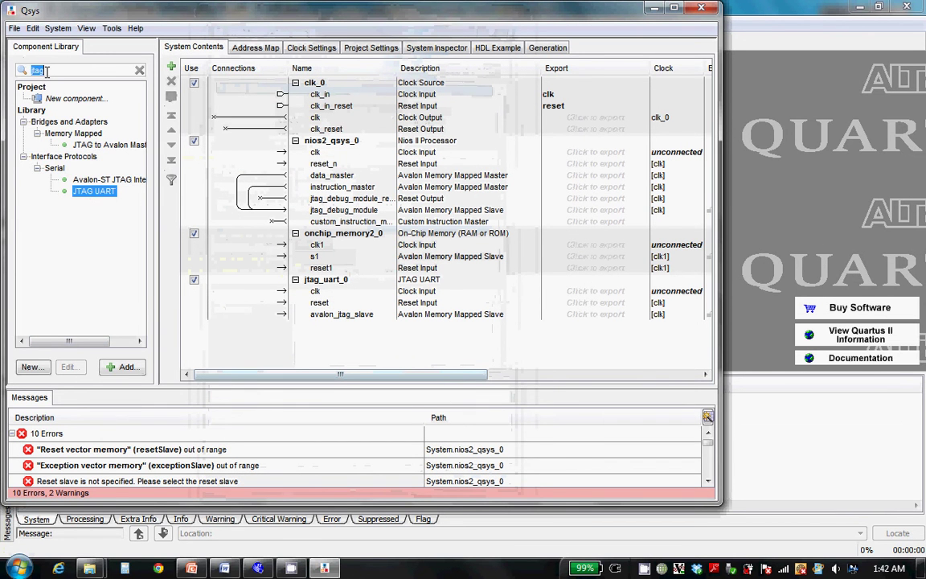
pyautogui.write('perf')
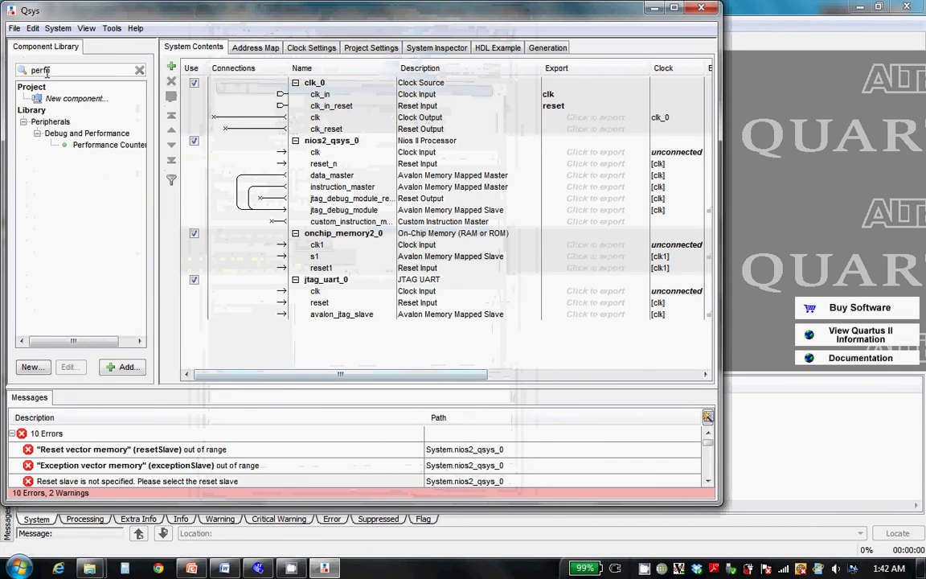
pyautogui.write('o')
pyautogui.click(108, 145)
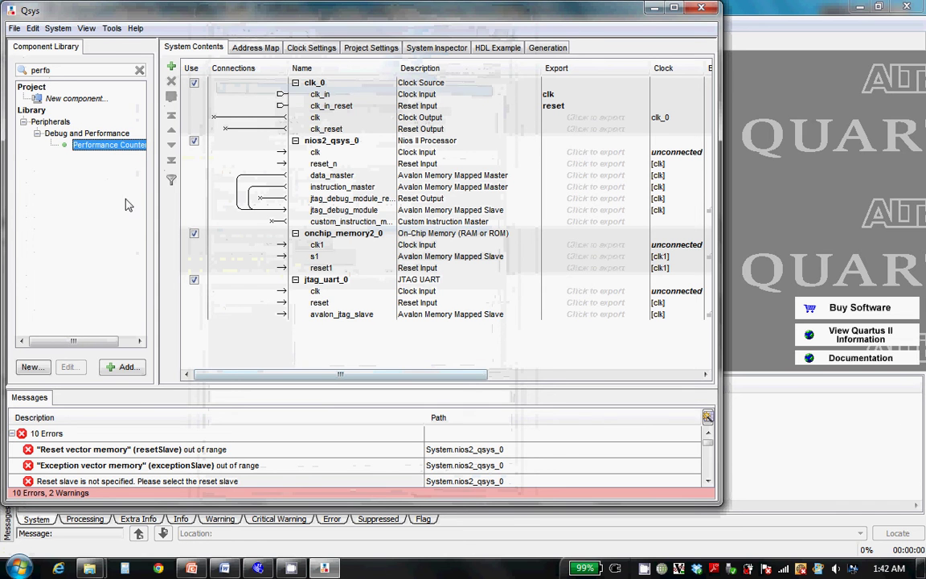
pyautogui.click(123, 367)
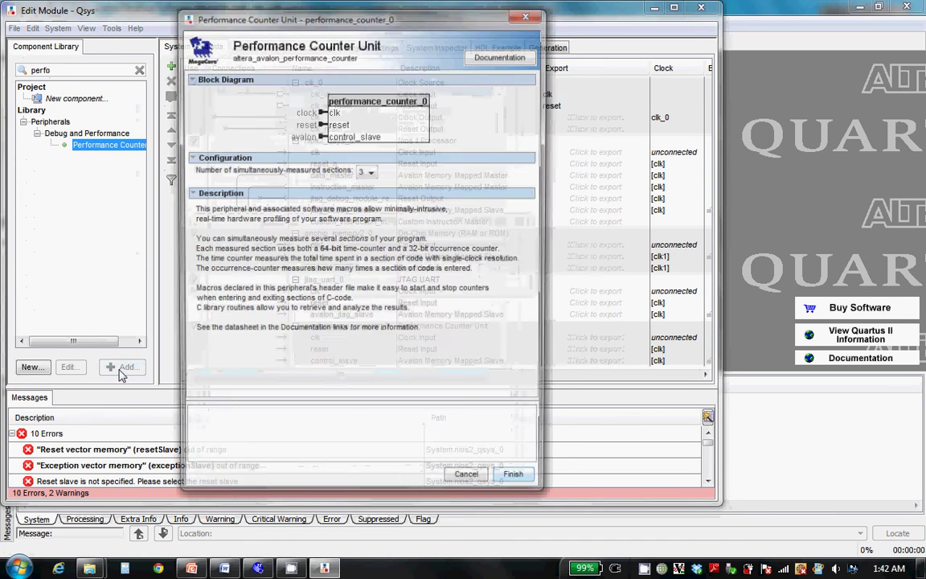
pyautogui.click(518, 482)
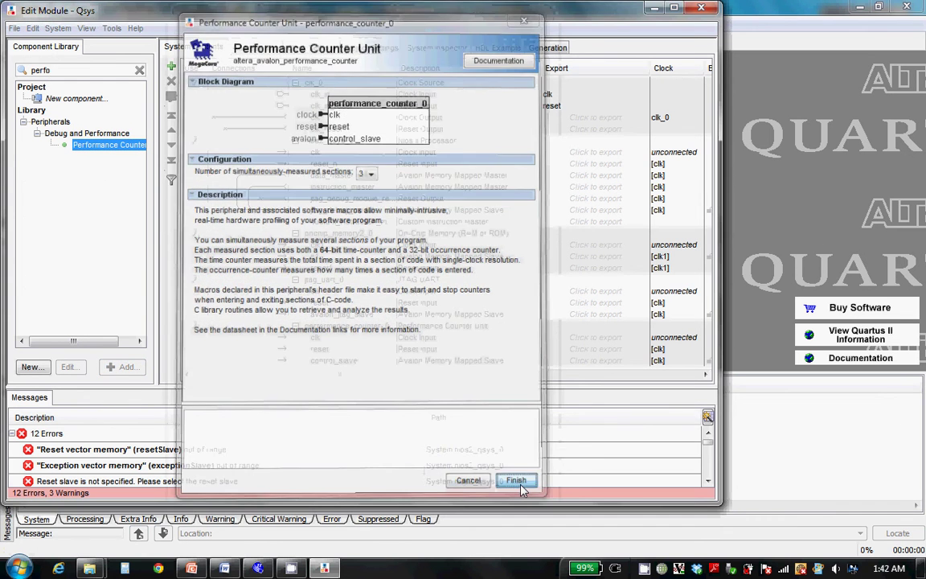
# Connect the clock source's clk output to the clock inputs of the Nios II processor, on-chip memory, JTAG UART and performance counter.
pyautogui.click(673, 9)
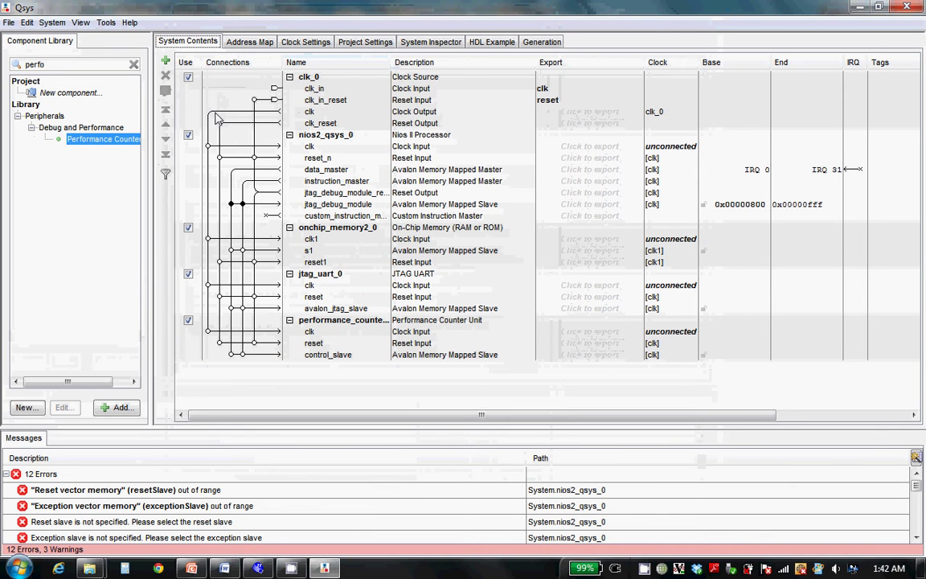
pyautogui.click(208, 145)
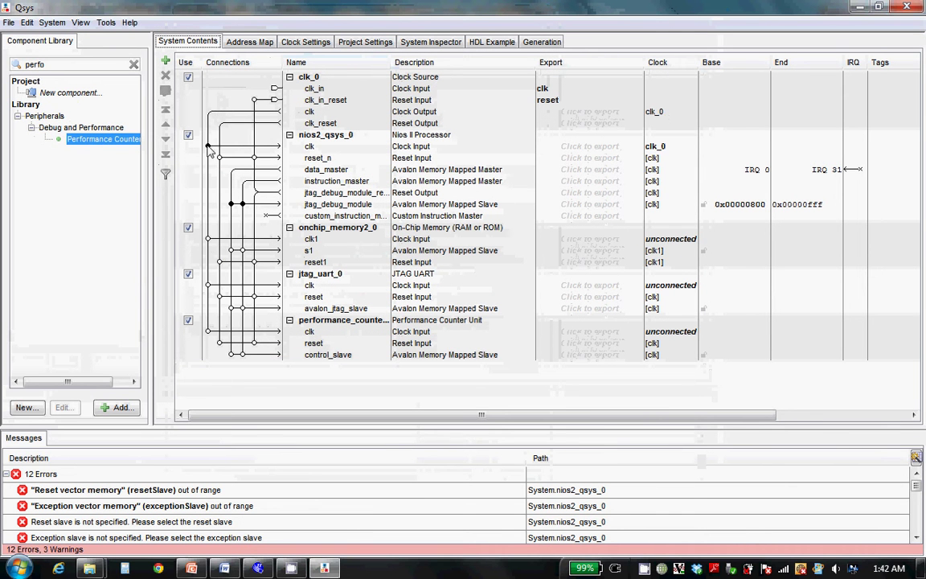
pyautogui.click(208, 239)
pyautogui.click(207, 286)
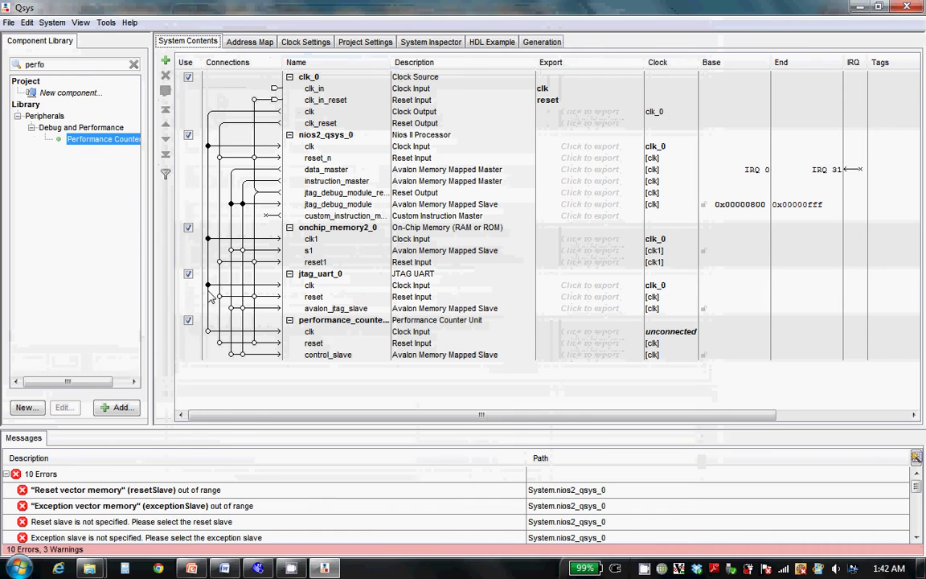
pyautogui.click(207, 331)
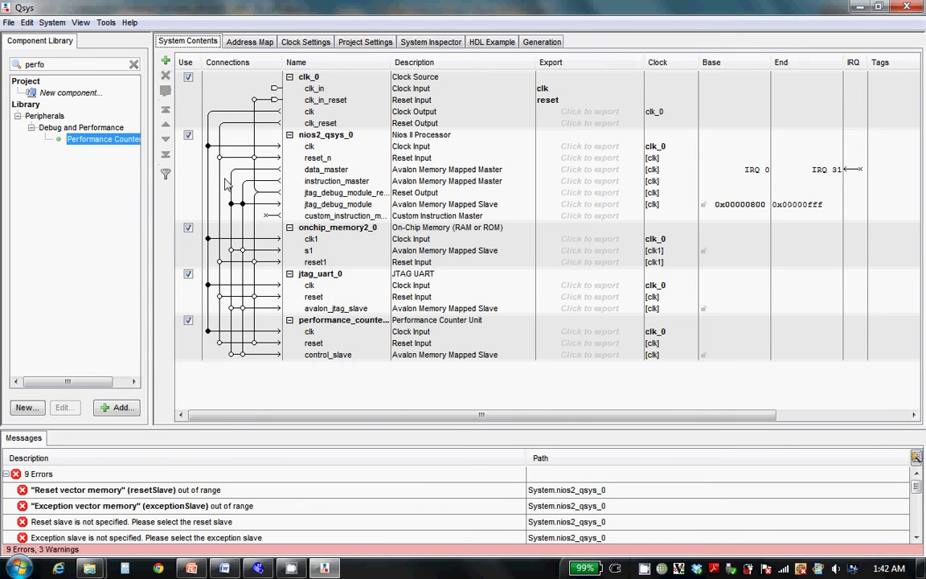
# Connect clk_reset to the reset inputs of all four components, and the processor's jtag_debug_module_reset to clk_in_reset.
pyautogui.click(220, 158)
pyautogui.click(220, 262)
pyautogui.click(219, 297)
pyautogui.click(219, 342)
pyautogui.click(255, 100)
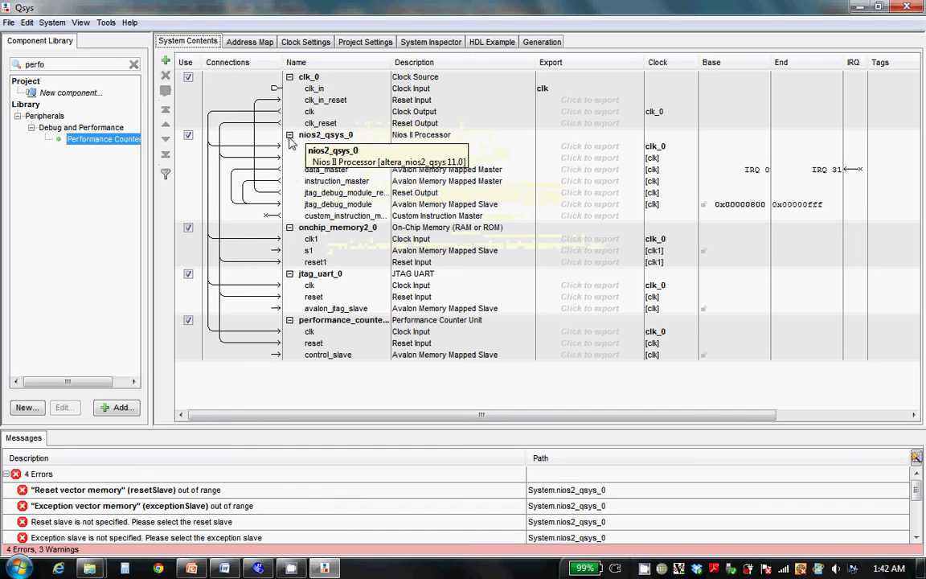
# Connect data_master to the on-chip memory, JTAG UART and performance counter slaves, and instruction_master to the on-chip memory's s1.
pyautogui.moveTo(269, 183)
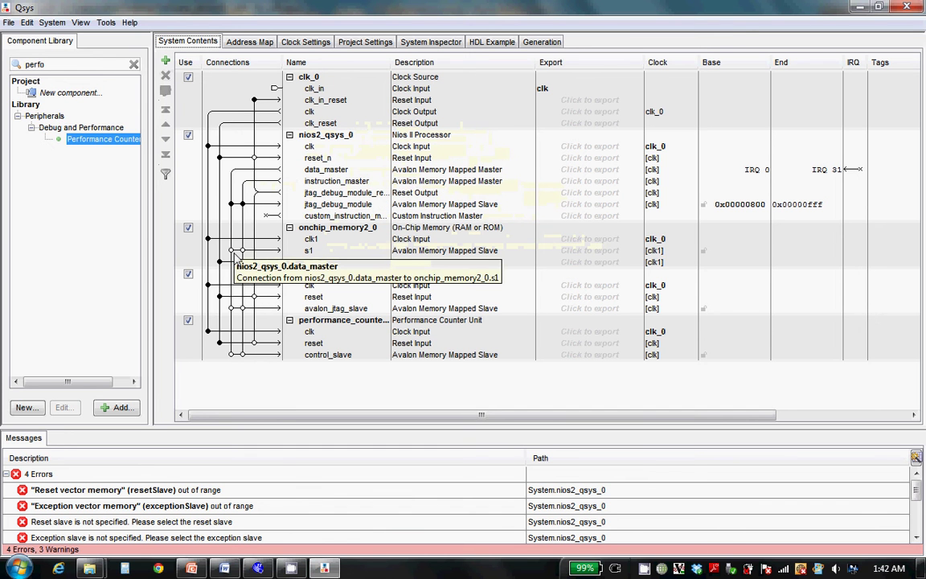
pyautogui.click(231, 250)
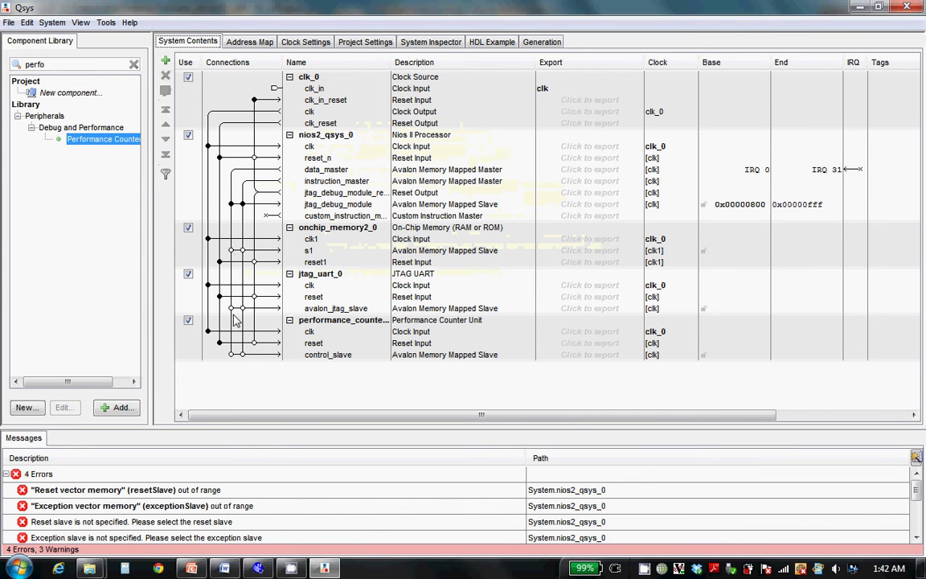
pyautogui.click(230, 354)
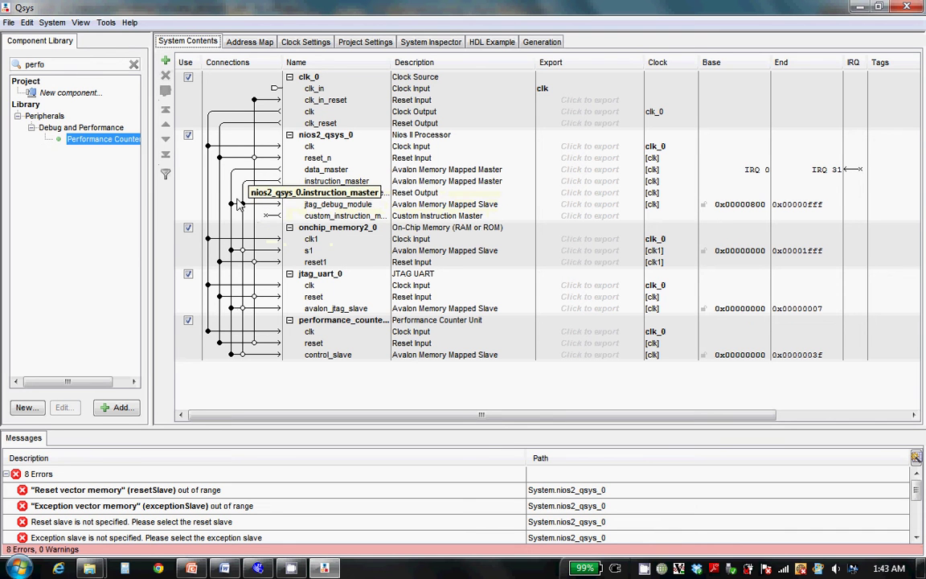
pyautogui.click(244, 252)
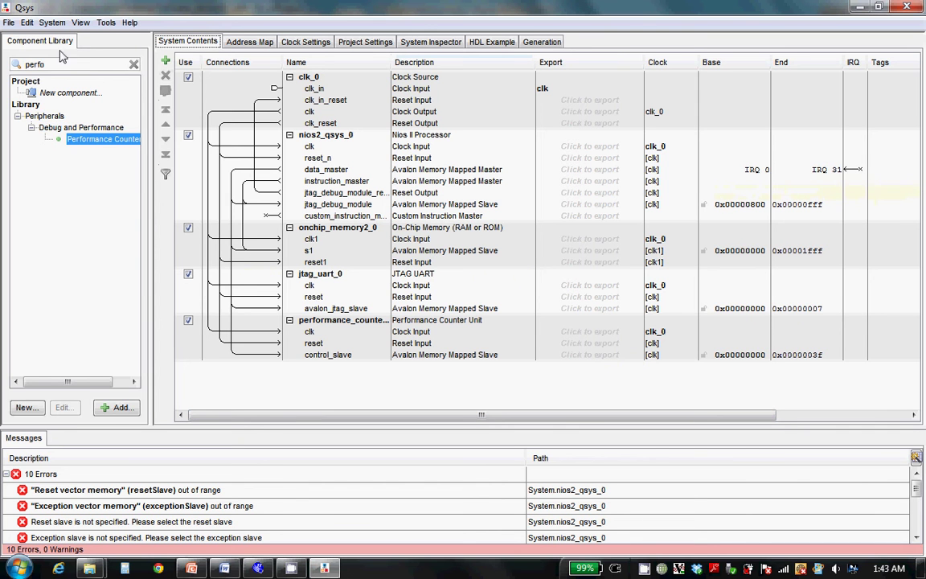
# Assign base addresses automatically and set both the reset and exception vector memory of the Nios II processor to onchip_memory2_0.s1.
pyautogui.click(51, 23)
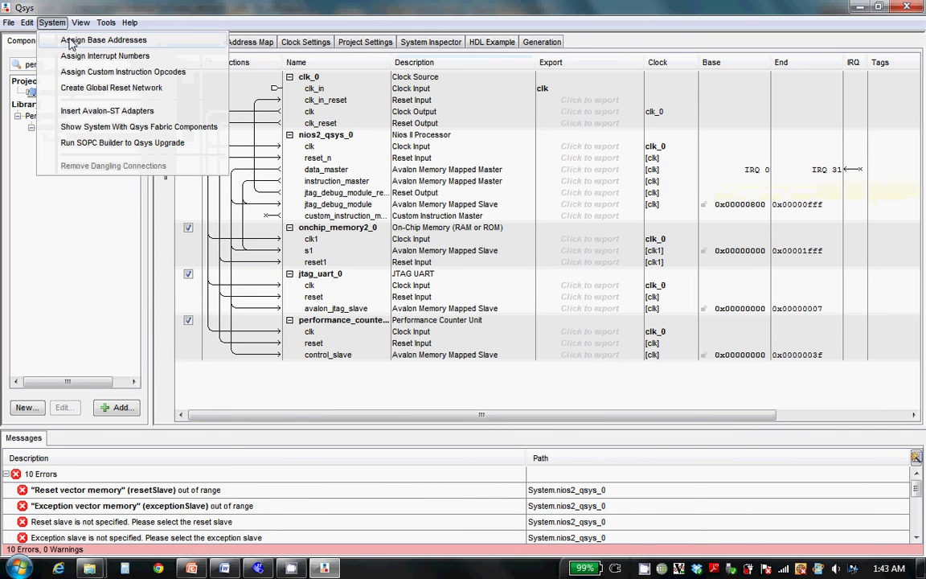
pyautogui.click(73, 40)
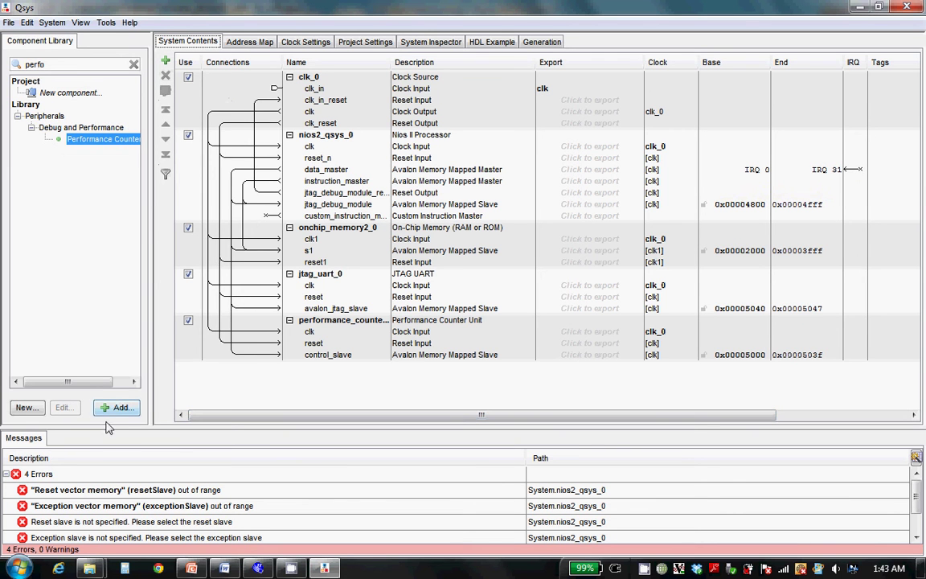
pyautogui.doubleClick(313, 136)
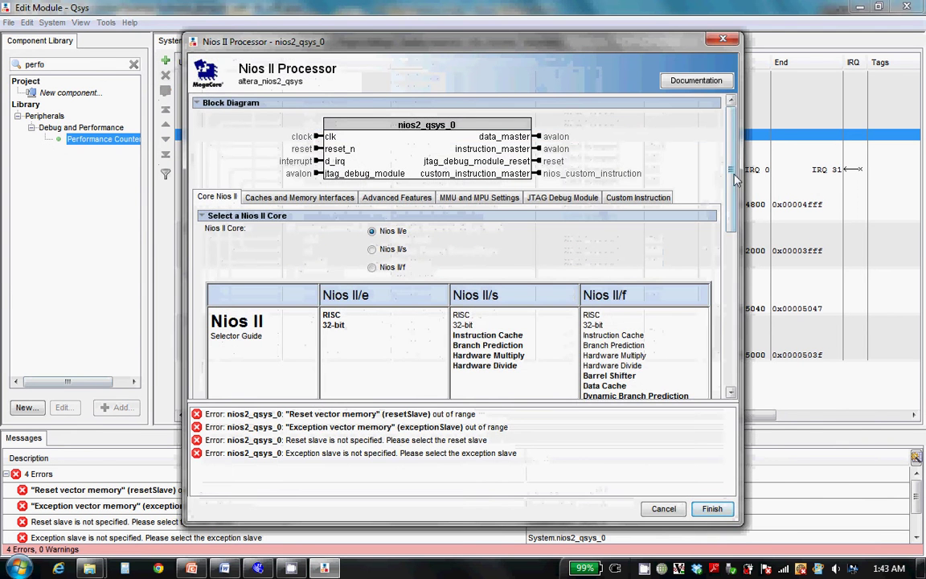
pyautogui.scroll(-10, 721, 328)
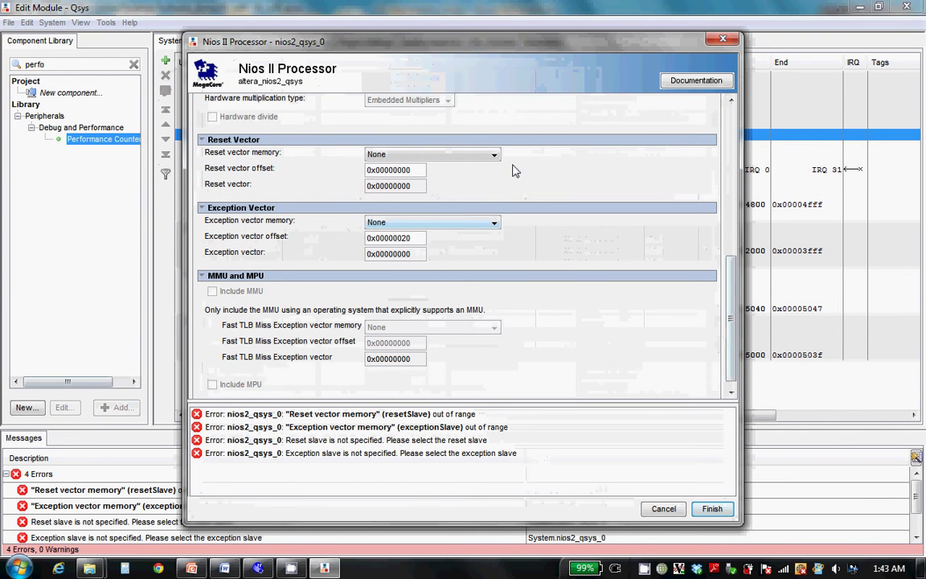
pyautogui.click(492, 155)
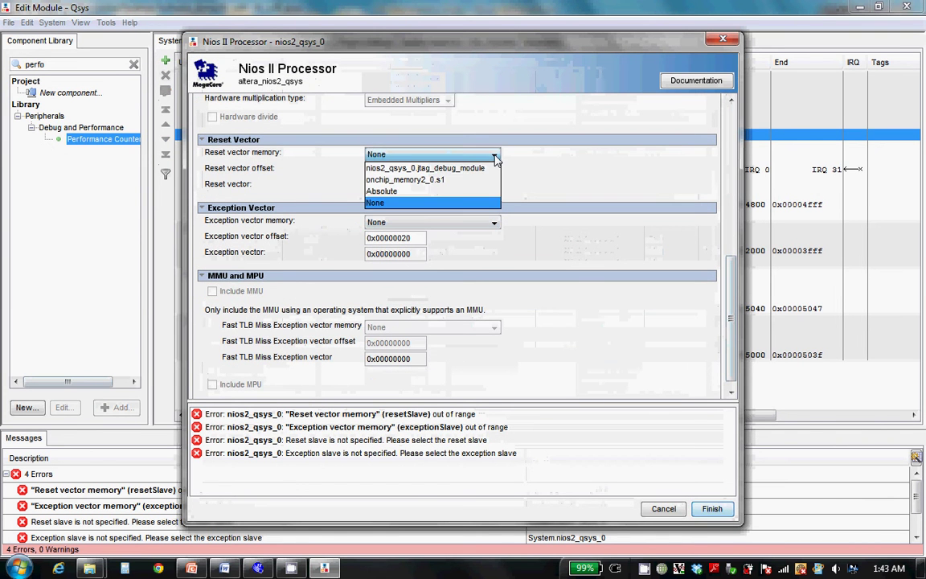
pyautogui.click(450, 181)
pyautogui.click(450, 222)
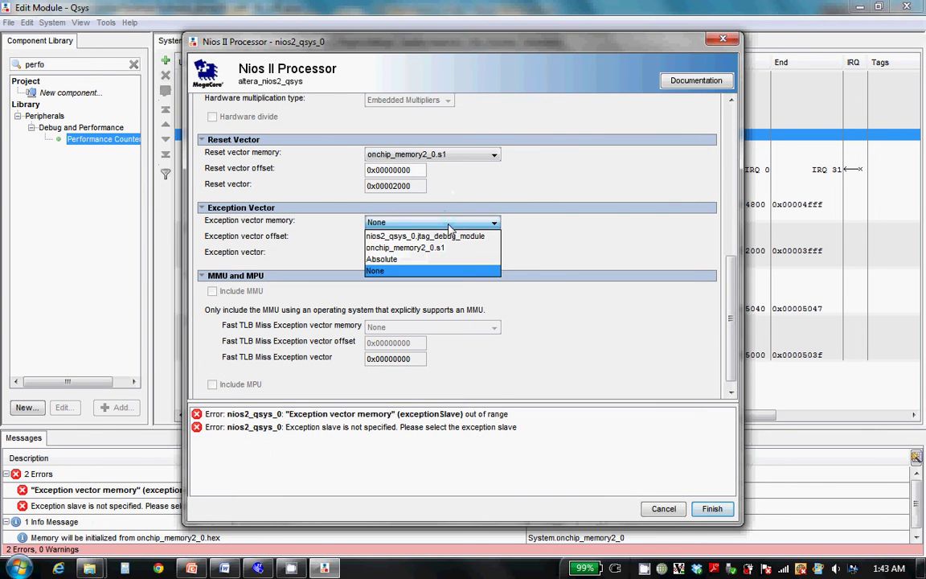
pyautogui.click(418, 247)
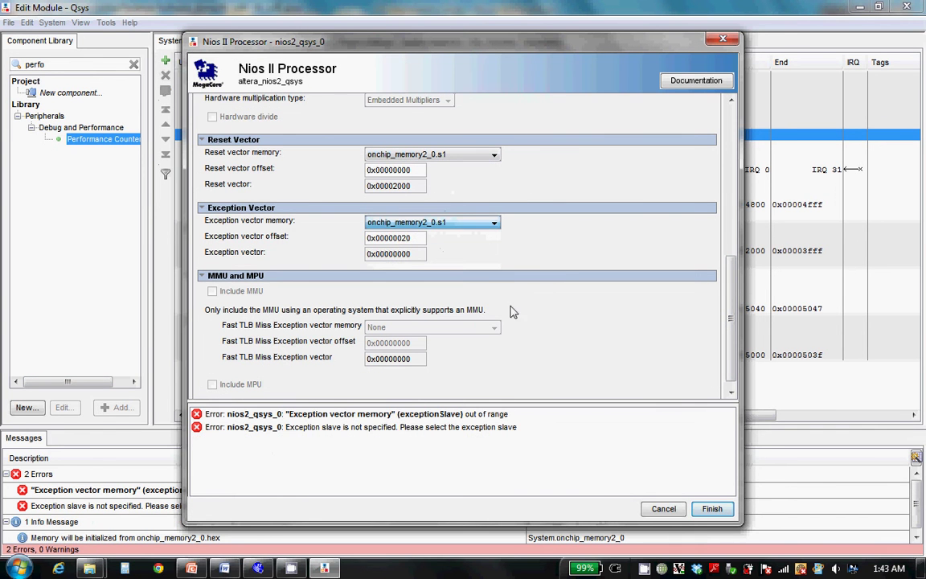
pyautogui.click(711, 508)
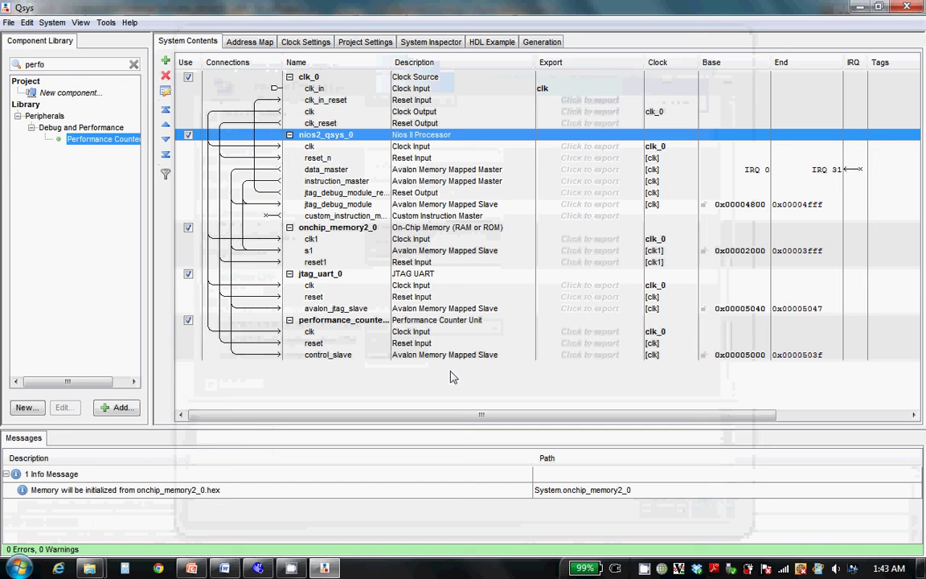
# Save the Qsys system as fir_soft_qsys in the Software_demo folder.
pyautogui.click(9, 23)
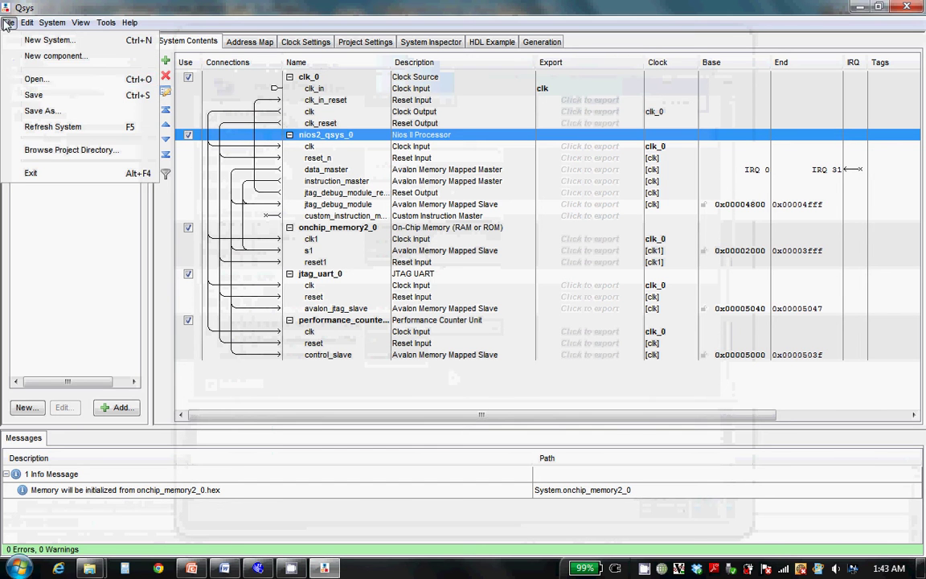
pyautogui.click(41, 111)
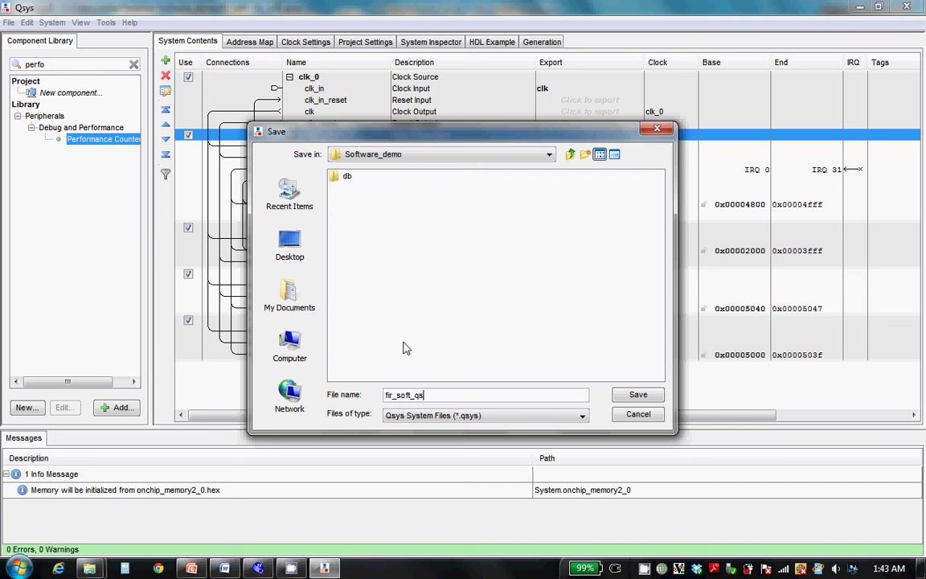
pyautogui.press('Tab')
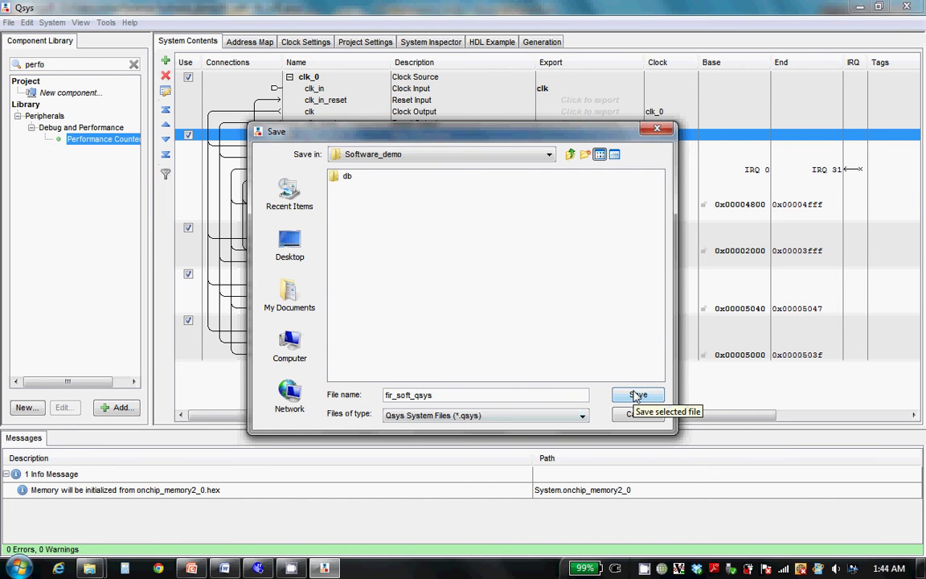
pyautogui.click(637, 394)
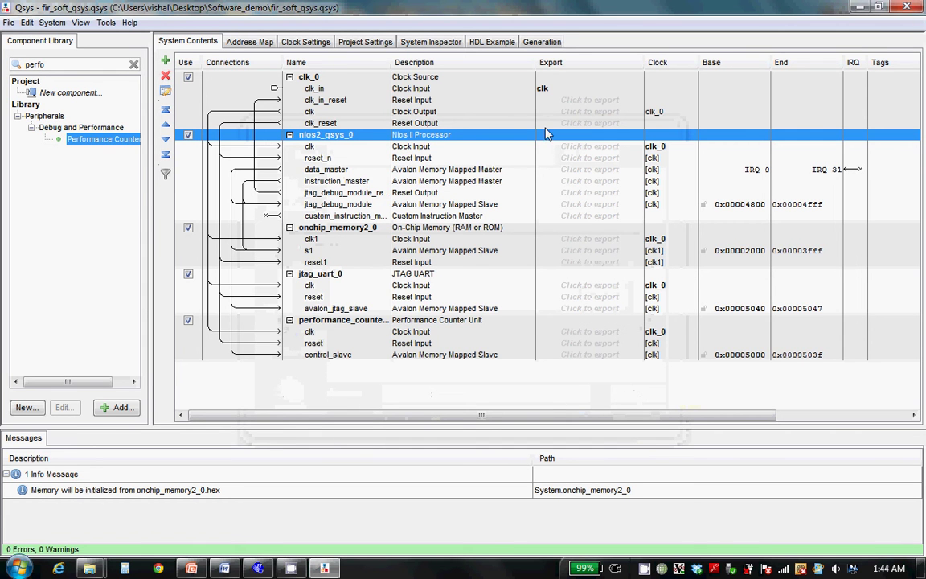
# Generate the system with HDL design files for synthesis and a block symbol file, without simulation models.
pyautogui.click(539, 43)
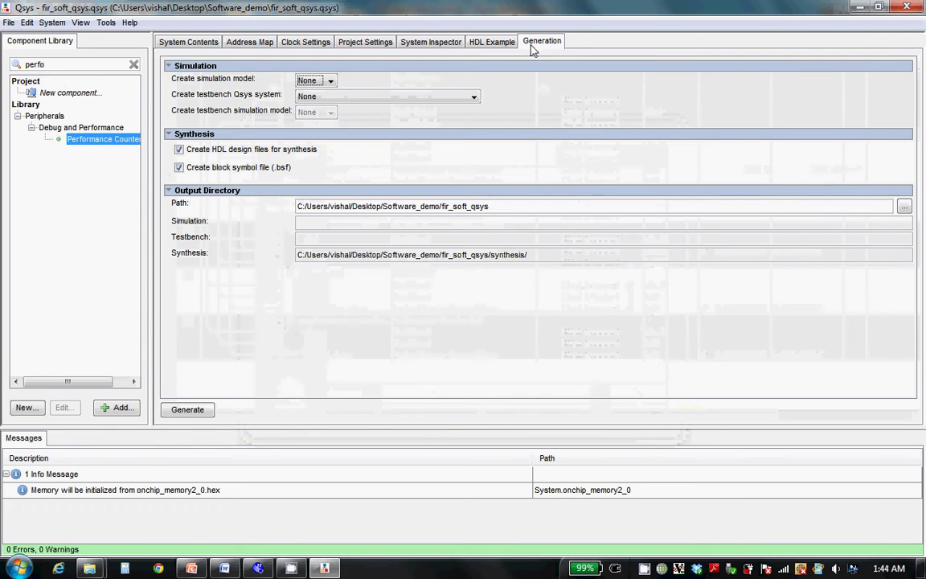
pyautogui.click(189, 411)
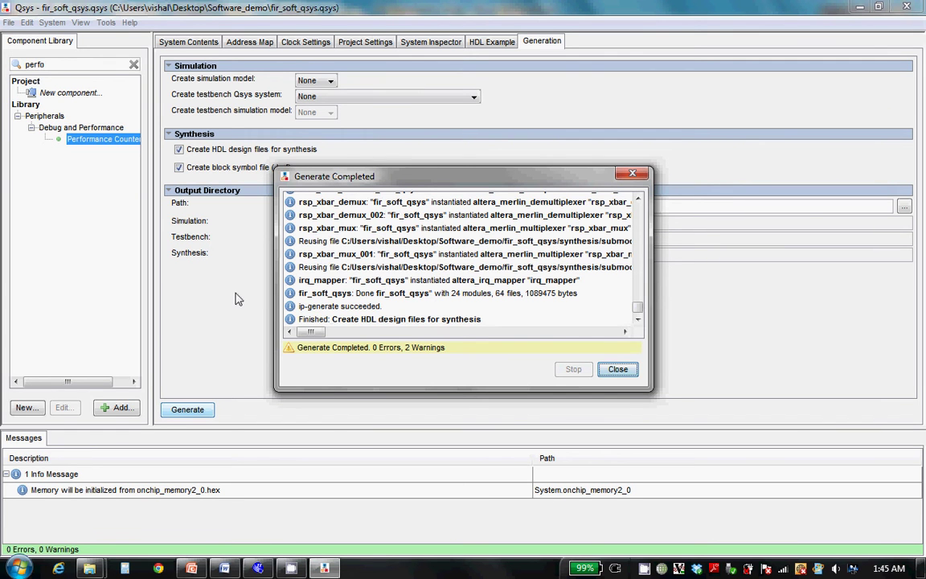
pyautogui.click(617, 369)
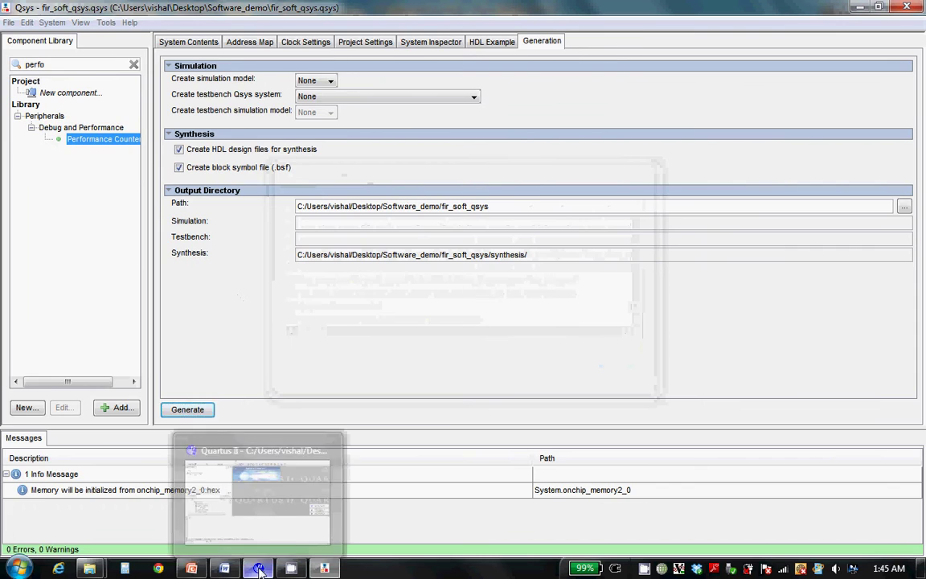
# Switch to Quartus II and browse from the project's design file settings to the fir_soft_qsys/synthesis folder.
pyautogui.click(259, 569)
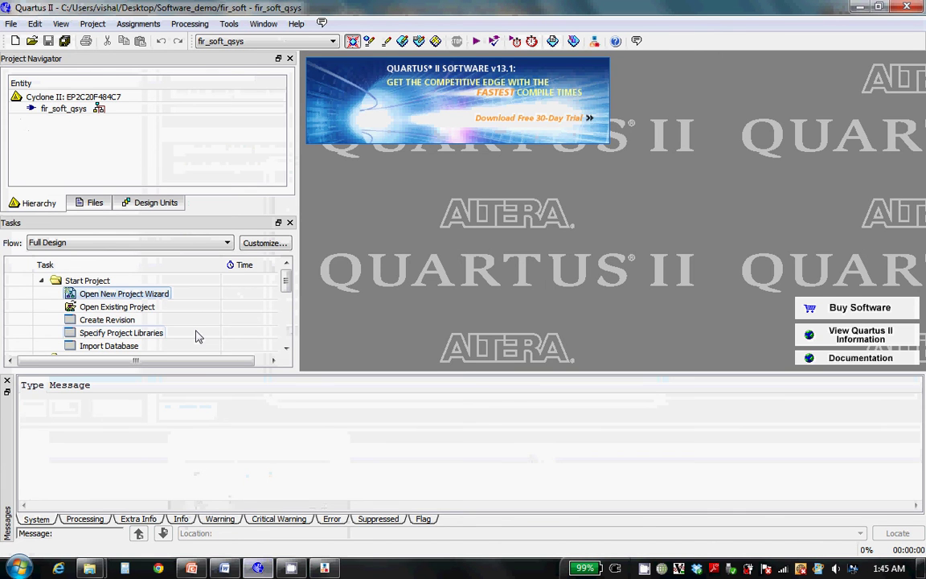
pyautogui.click(95, 209)
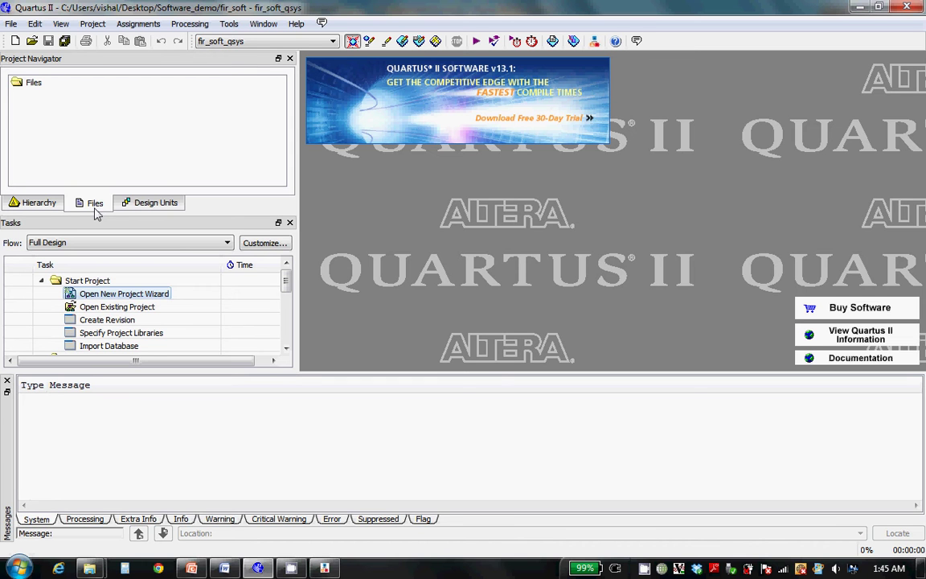
pyautogui.rightClick(30, 85)
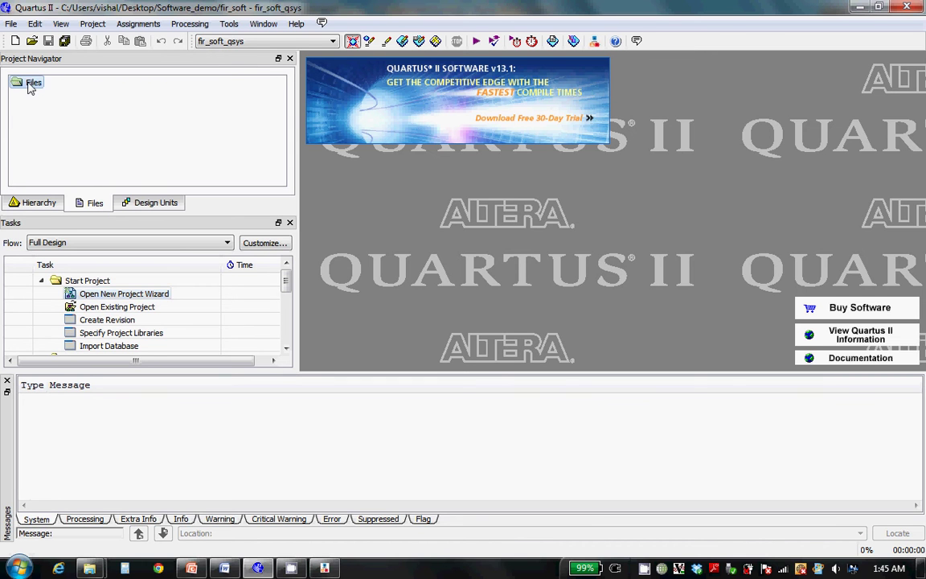
pyautogui.click(47, 94)
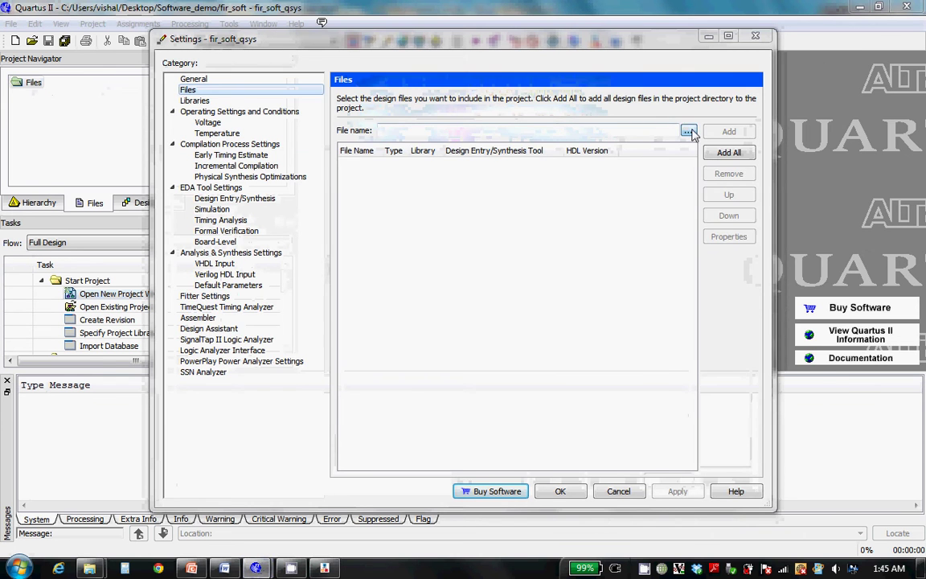
pyautogui.click(688, 131)
pyautogui.doubleClick(558, 201)
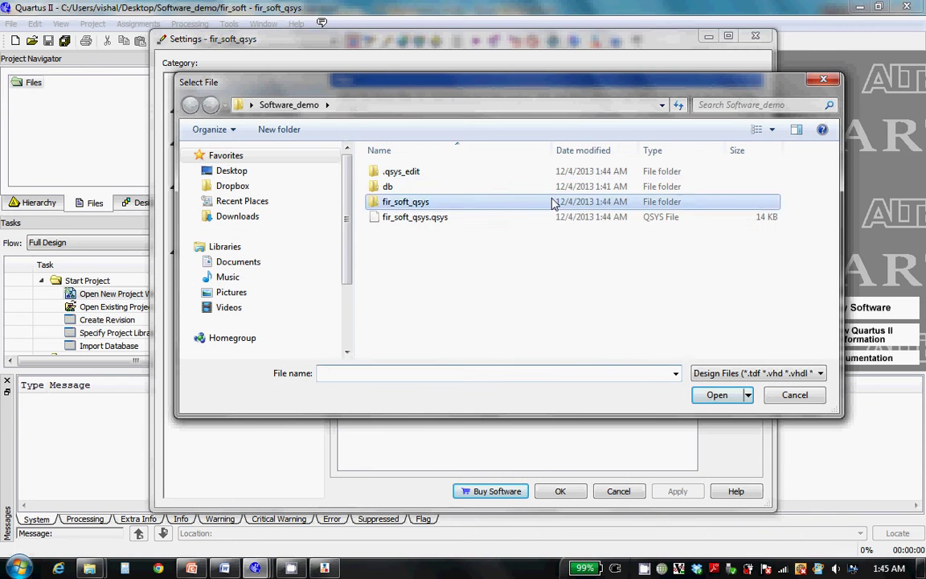
pyautogui.doubleClick(522, 177)
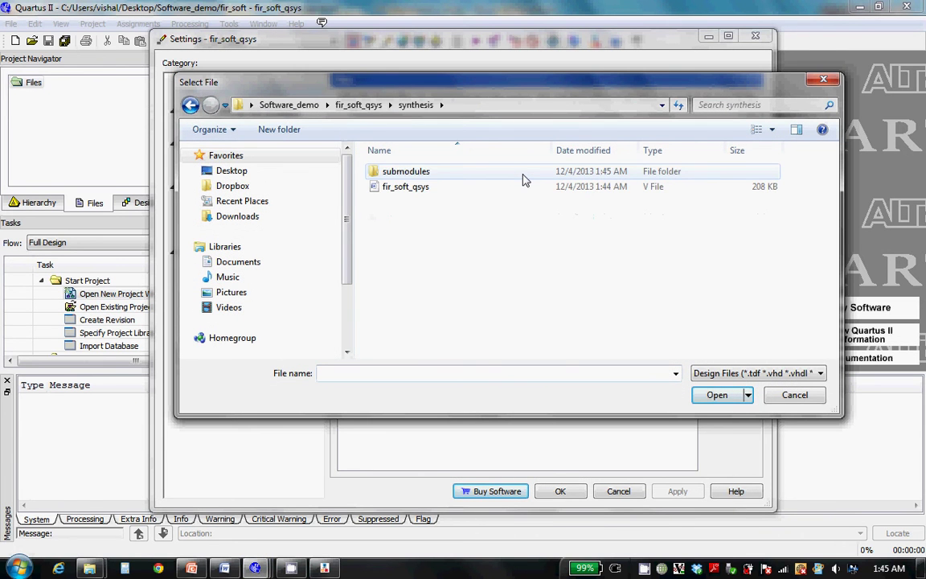
pyautogui.doubleClick(522, 172)
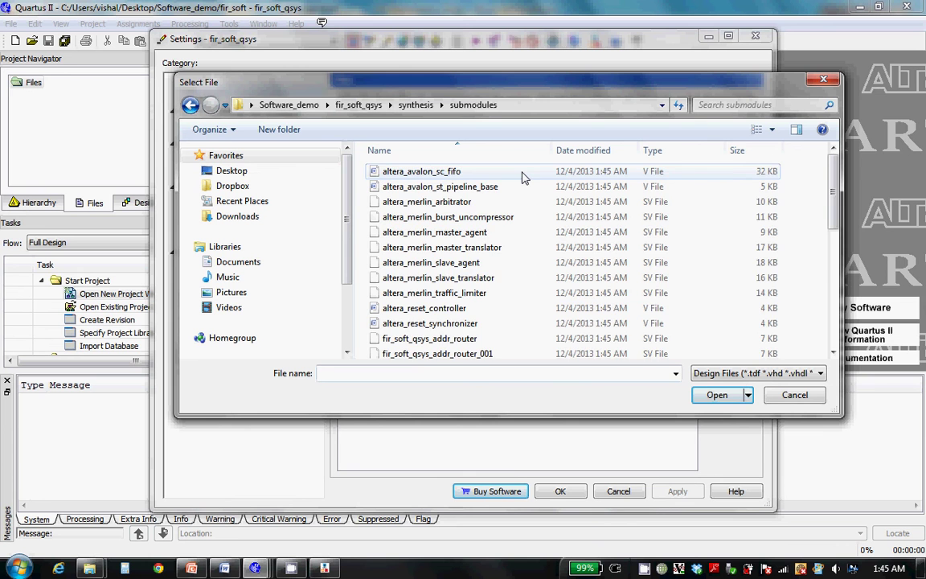
pyautogui.scroll(-3, 723, 209)
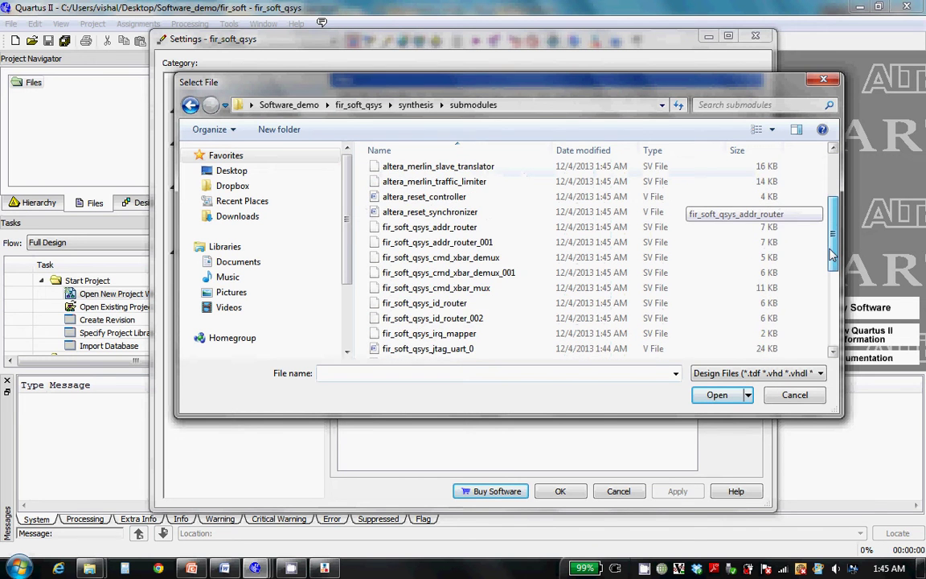
pyautogui.moveTo(832, 255); pyautogui.dragTo(839, 195)
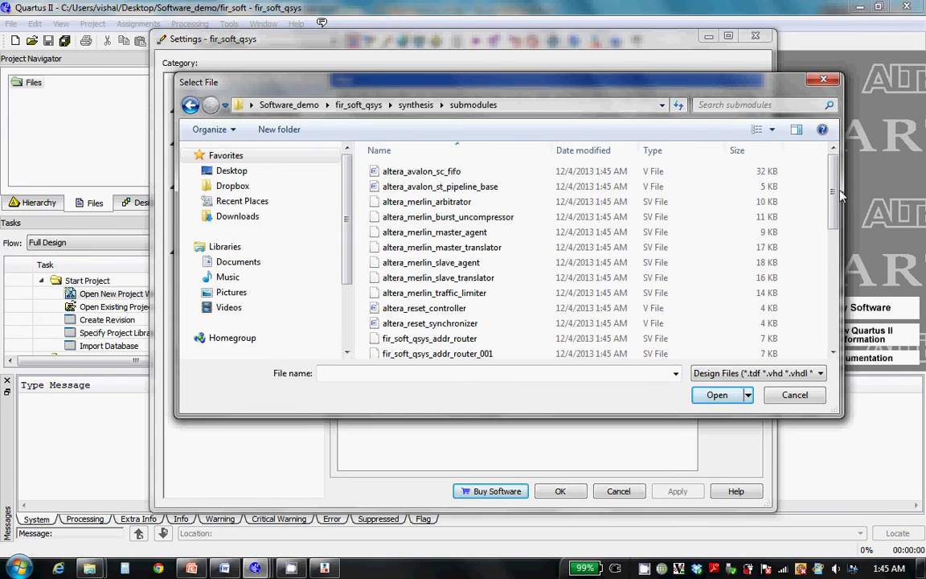
pyautogui.click(193, 107)
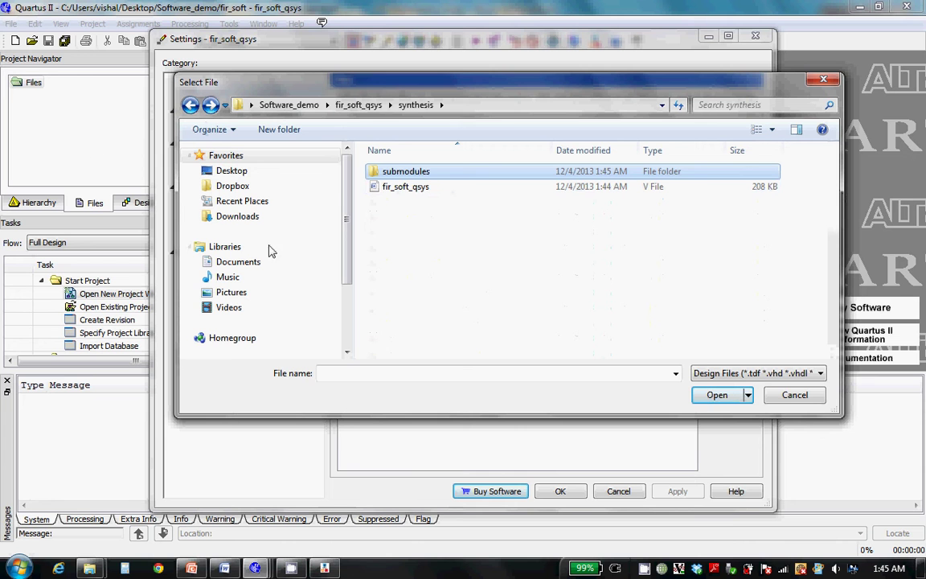
# Filter for IP Variation Files (*.qip), add fir_soft_qsys.qip to the project and apply the settings.
pyautogui.click(747, 373)
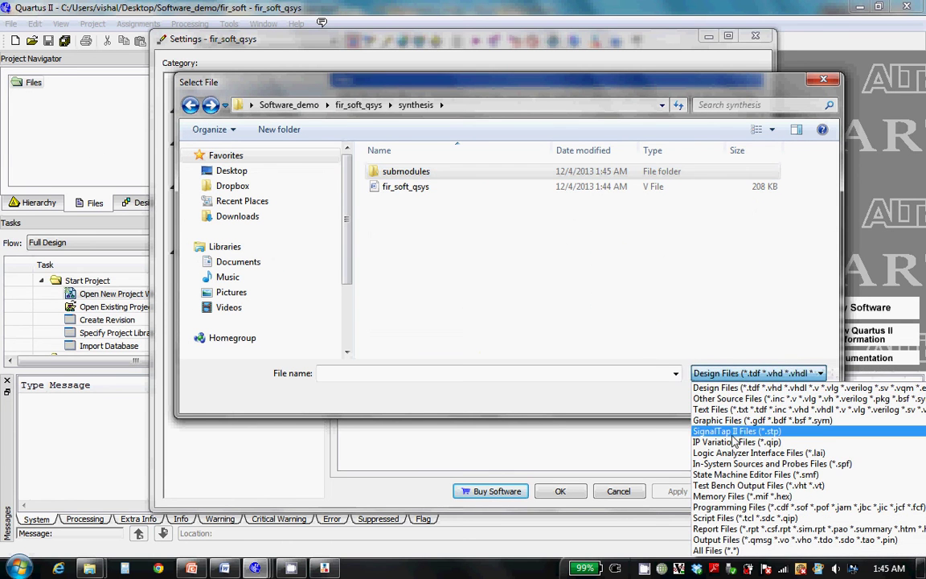
pyautogui.click(732, 442)
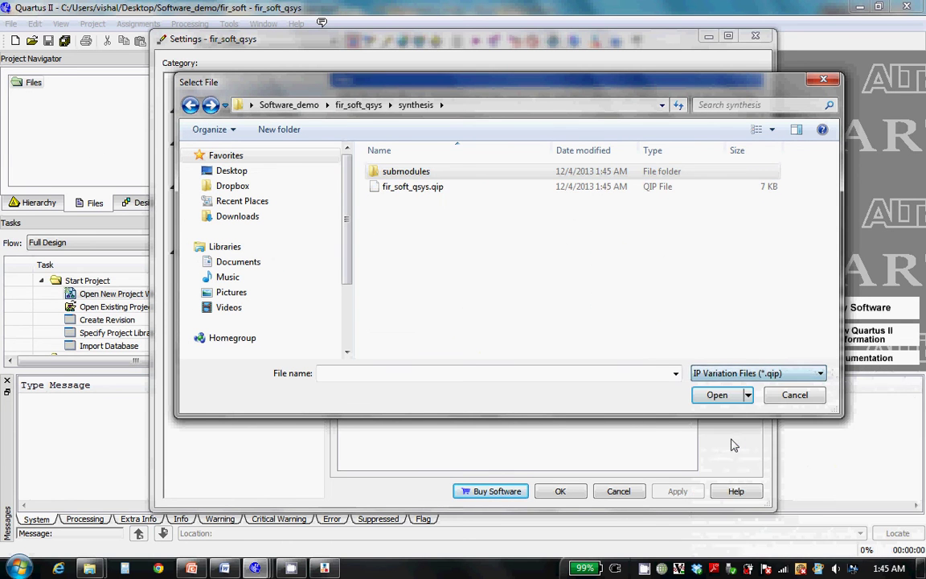
pyautogui.click(630, 190)
pyautogui.click(717, 395)
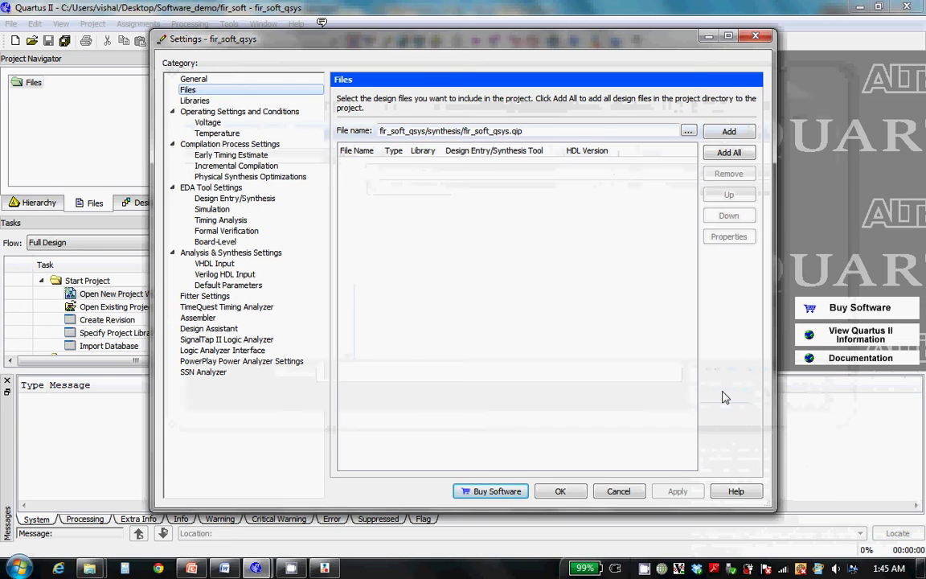
pyautogui.click(729, 132)
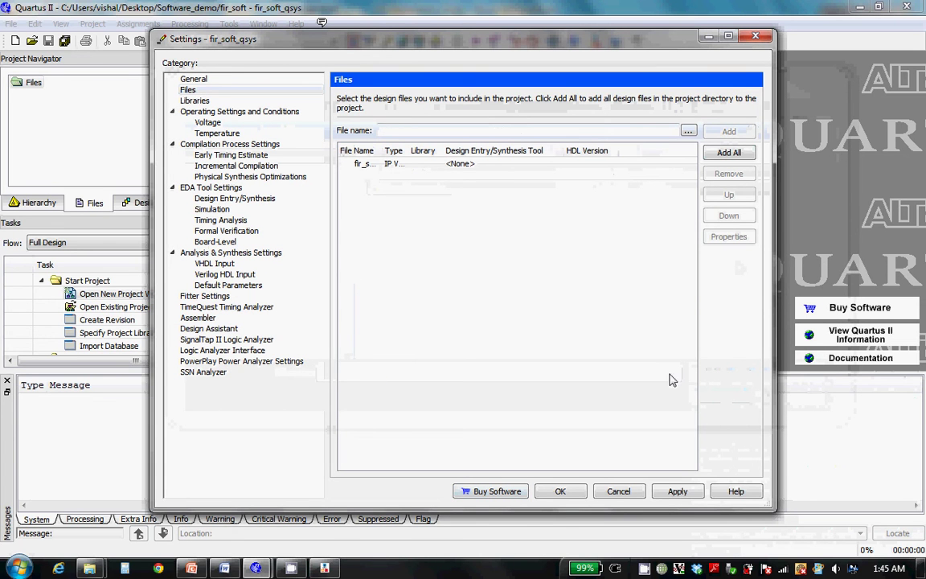
pyautogui.click(677, 491)
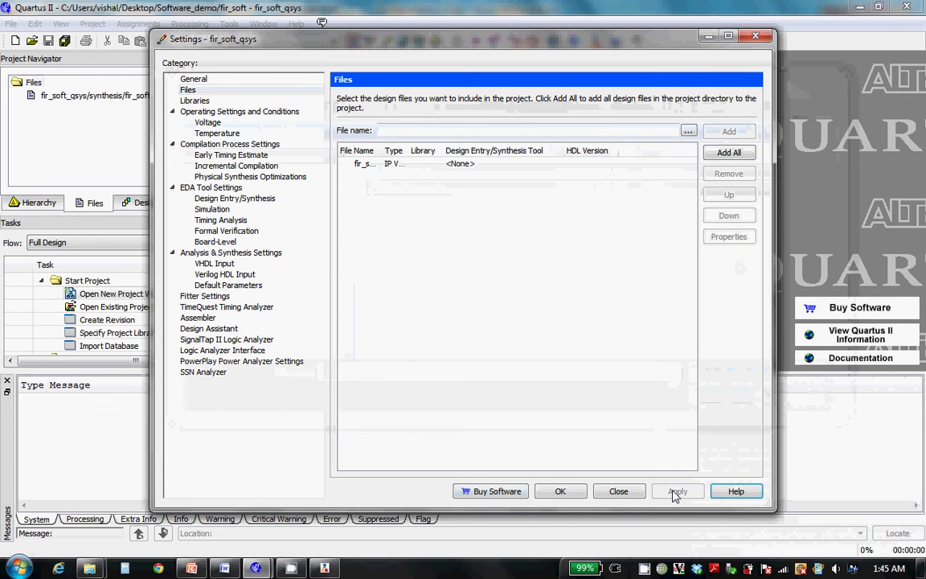
pyautogui.click(555, 491)
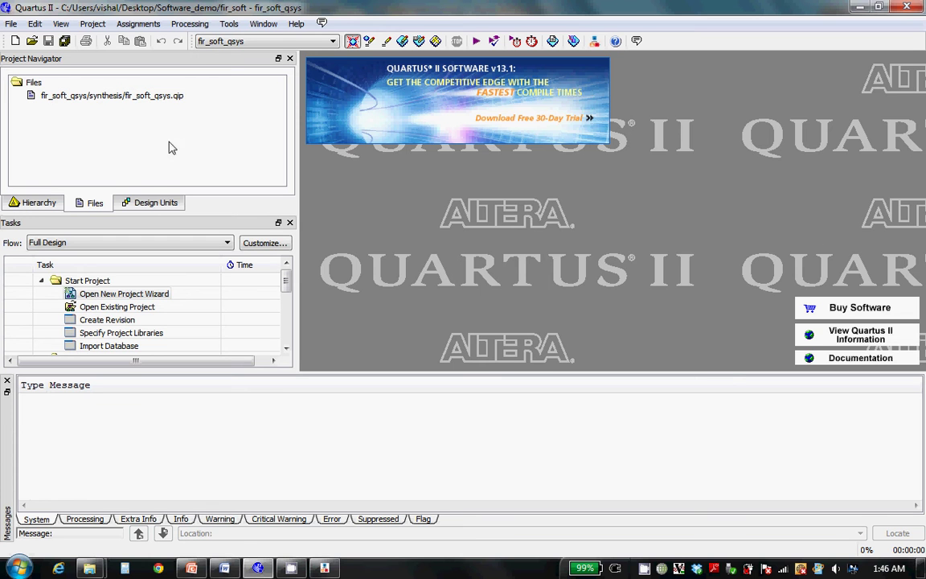
# Create two new assignments in the Assignment Editor, both with clk_clk as the destination node.
pyautogui.click(138, 23)
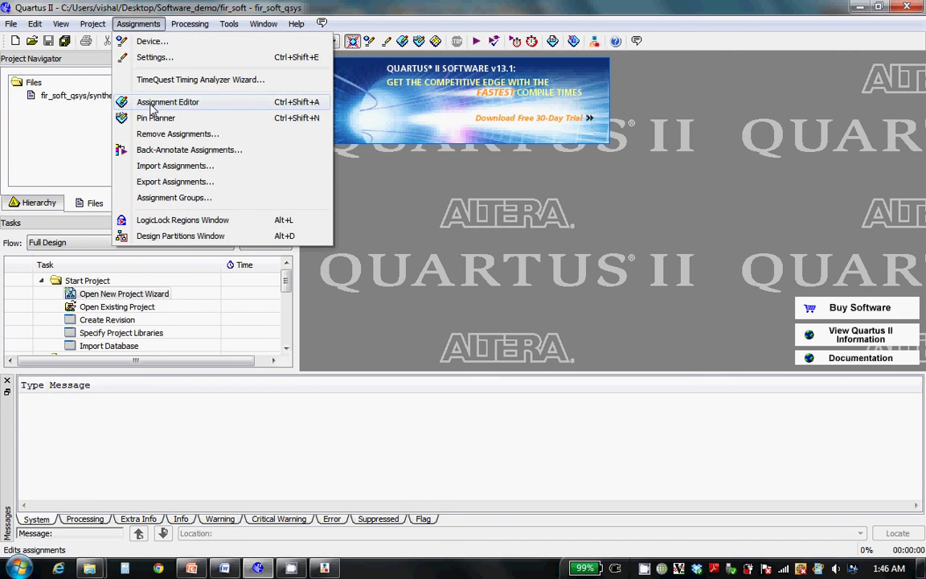
pyautogui.click(157, 104)
pyautogui.click(434, 108)
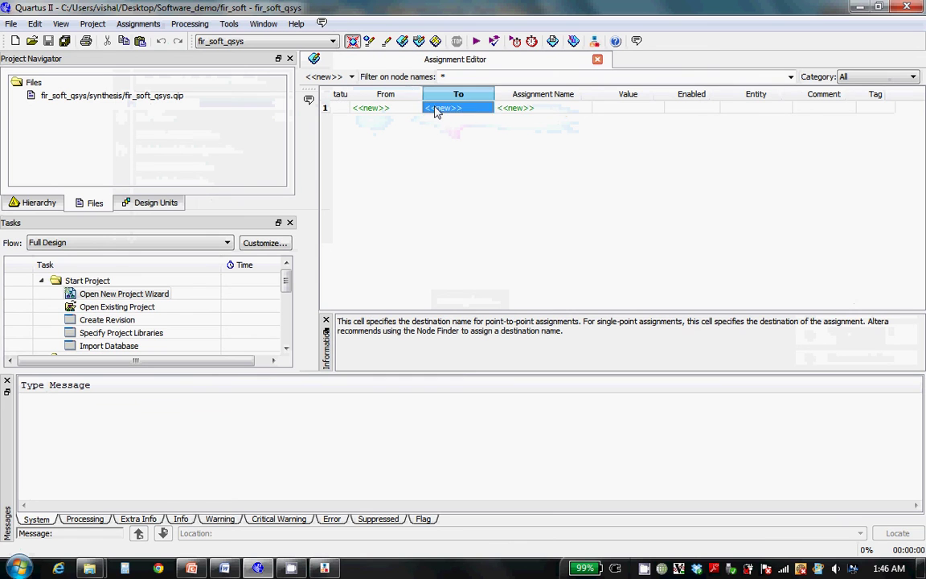
pyautogui.click(434, 108)
pyautogui.write('clk_clk')
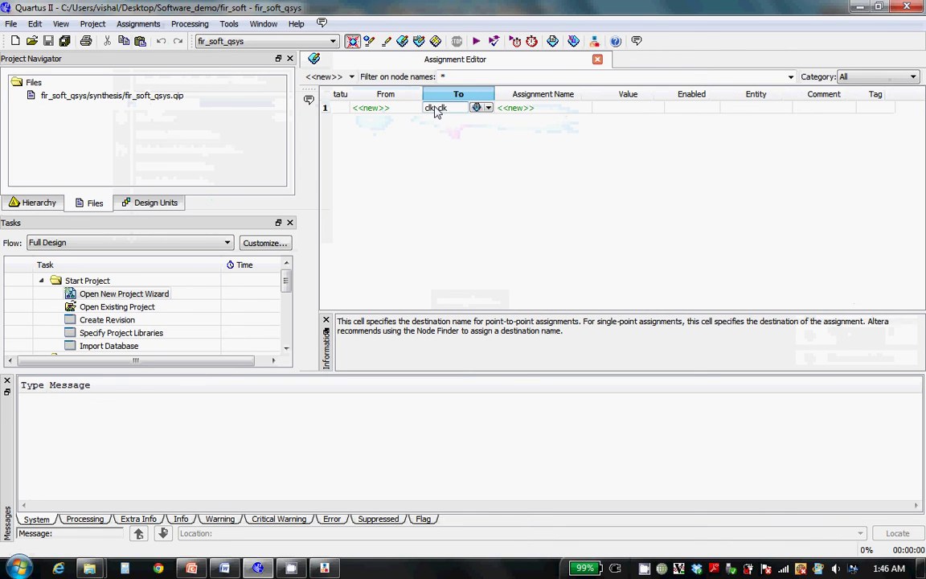
pyautogui.click(442, 122)
pyautogui.click(442, 122)
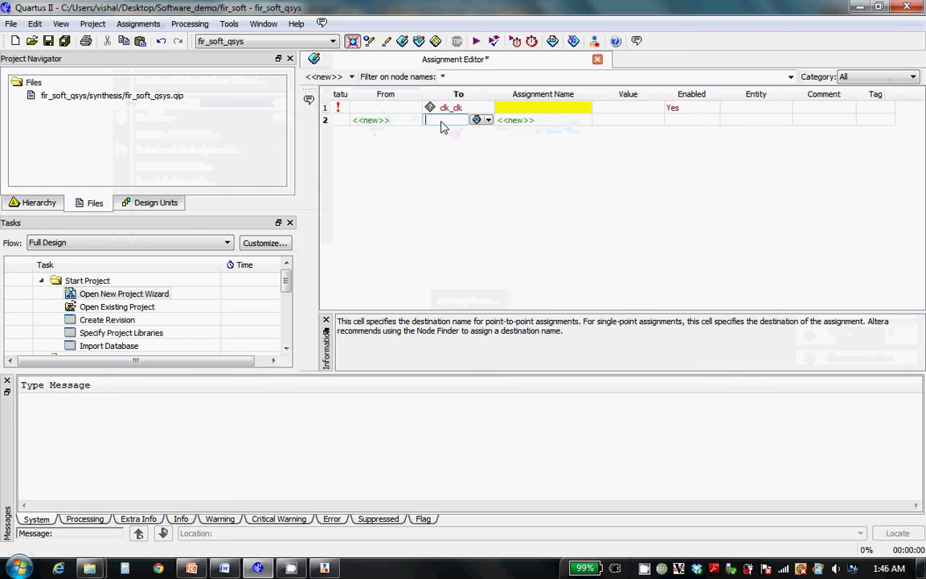
pyautogui.write('clk_c')
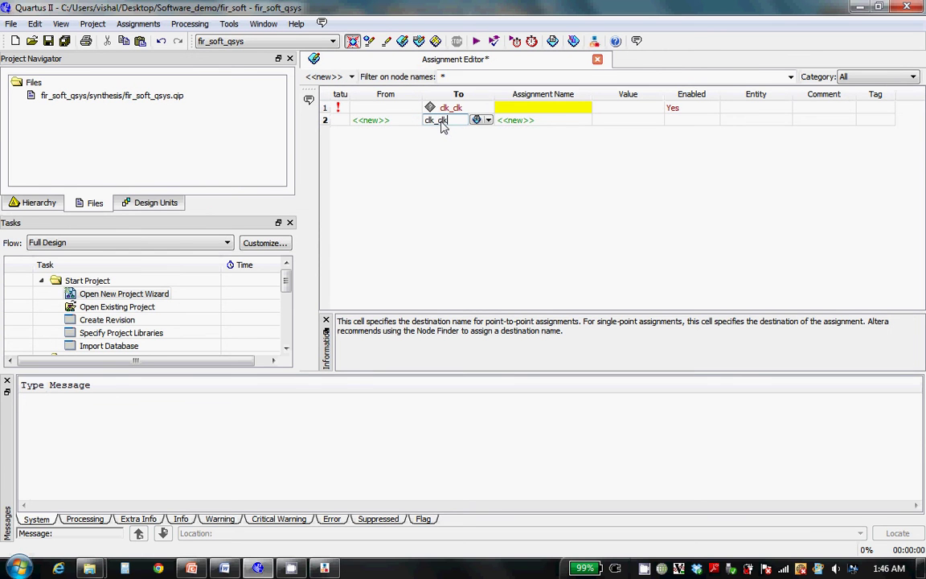
pyautogui.write('lk')
# Set the assignment name of the first clk_clk row to Location and the second to I/O Standard.
pyautogui.click(544, 110)
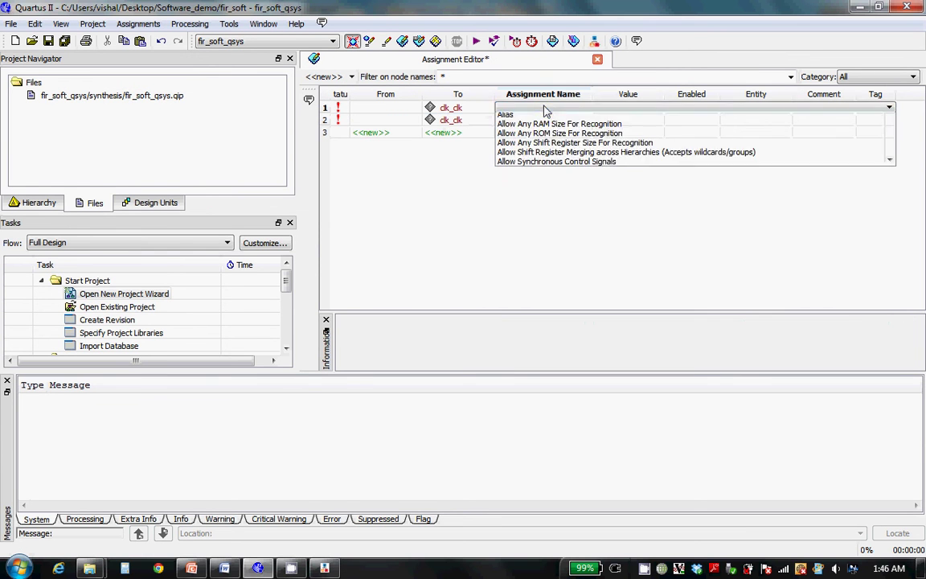
pyautogui.write('l')
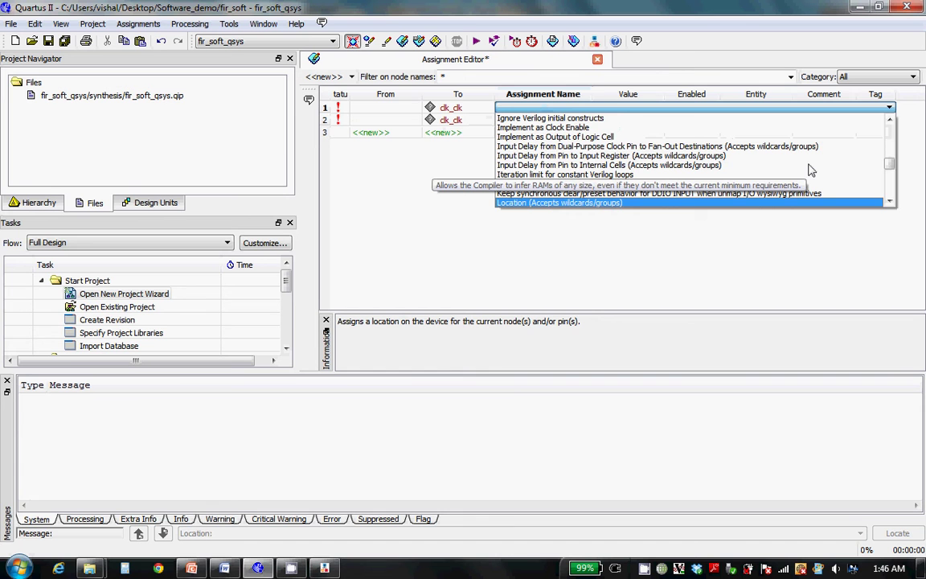
pyautogui.press('Return')
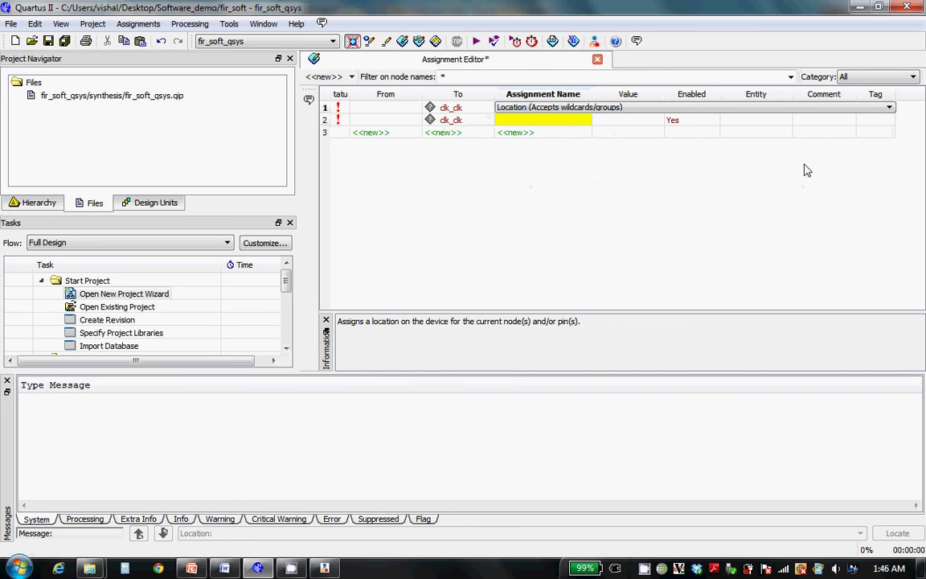
pyautogui.click(544, 122)
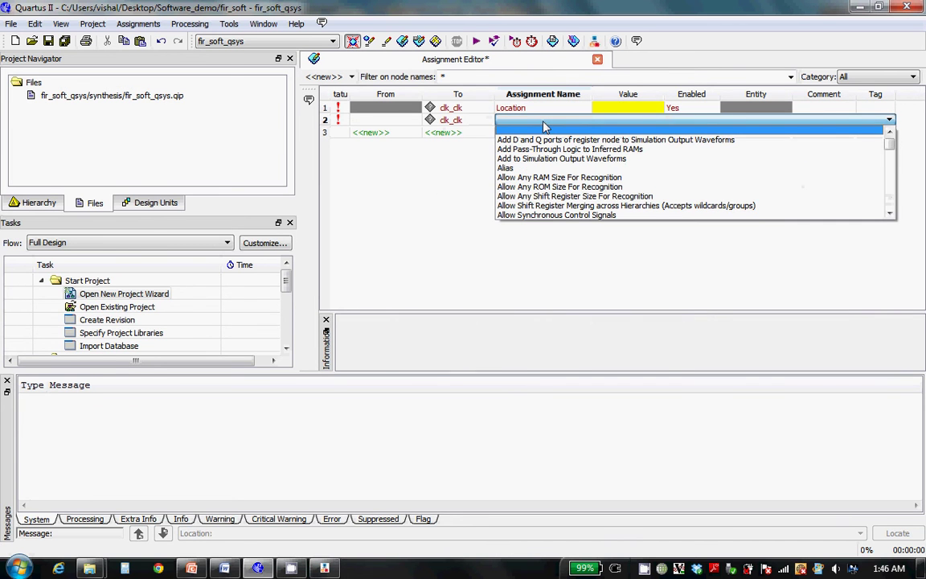
pyautogui.write('i')
pyautogui.press('Down')
pyautogui.press('Return')
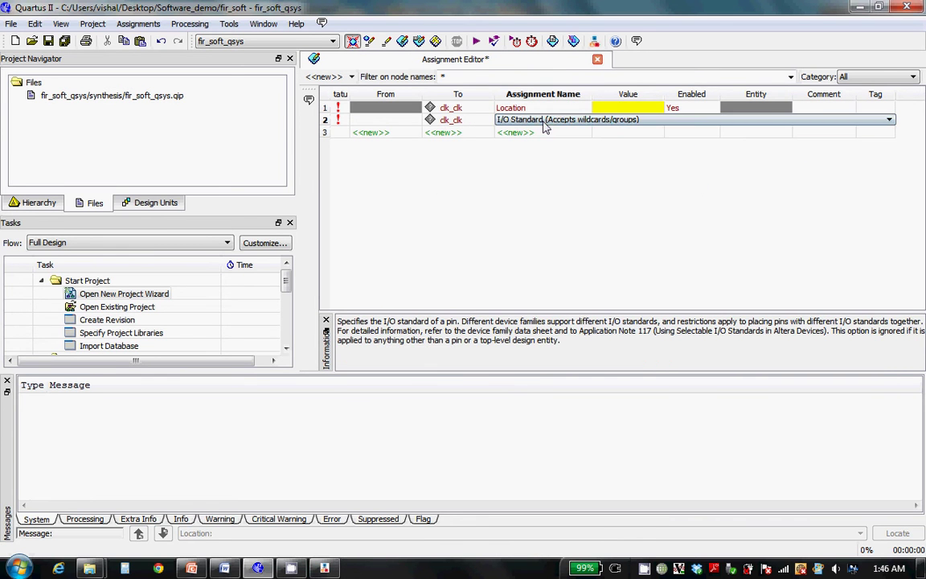
# Set the clk_clk location to PIN_L1 and its I/O standard to 3.3-V LVTTL, and save the assignments.
pyautogui.click(633, 110)
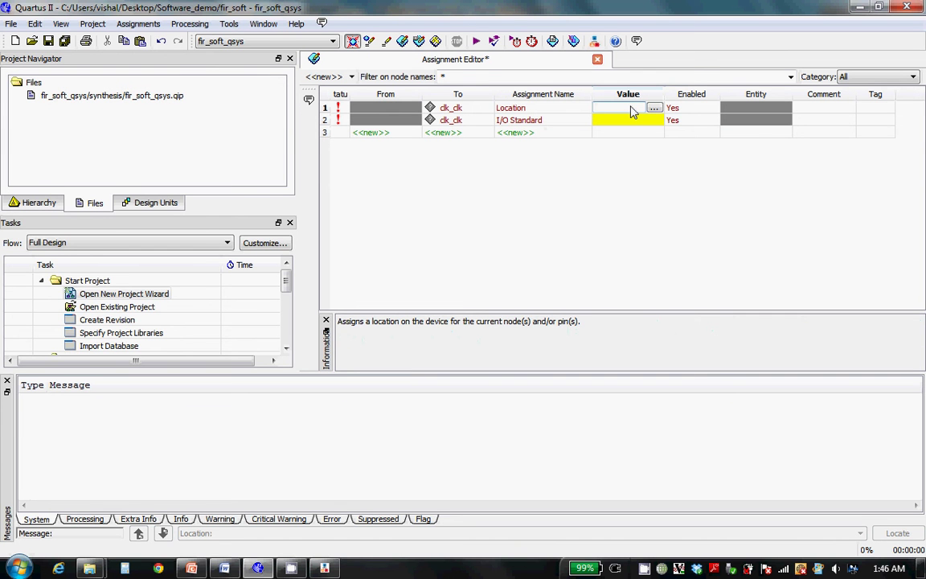
pyautogui.write('pin')
pyautogui.write('_J1')
pyautogui.click(621, 124)
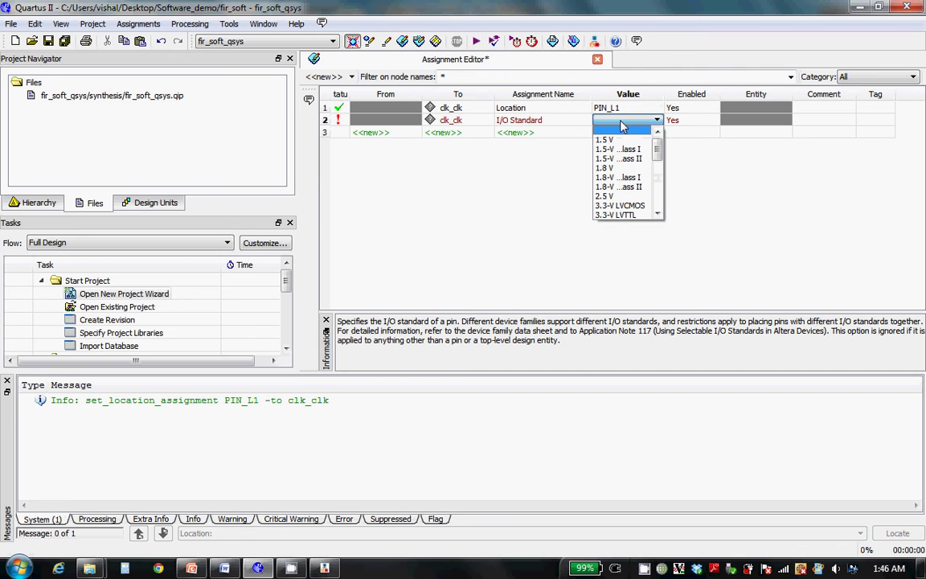
pyautogui.click(613, 216)
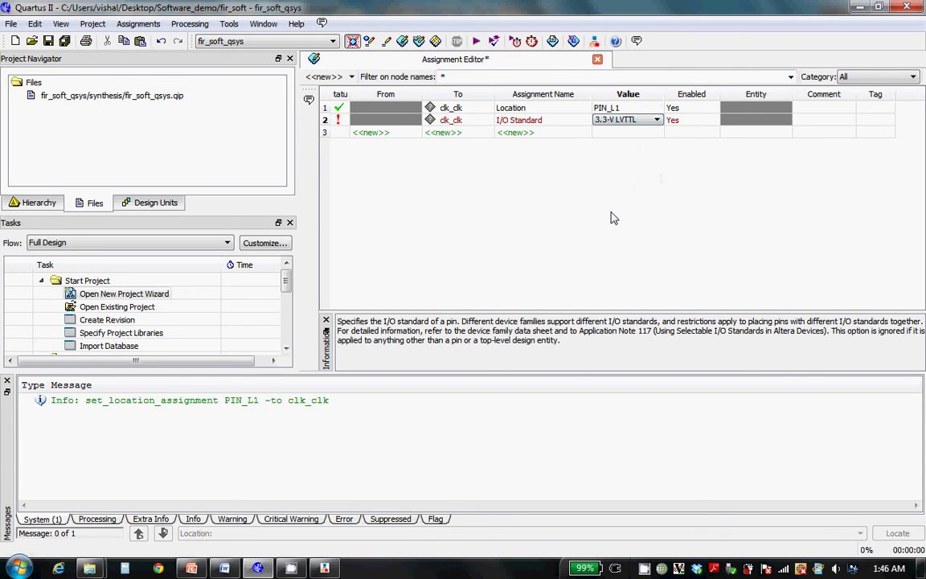
pyautogui.click(467, 198)
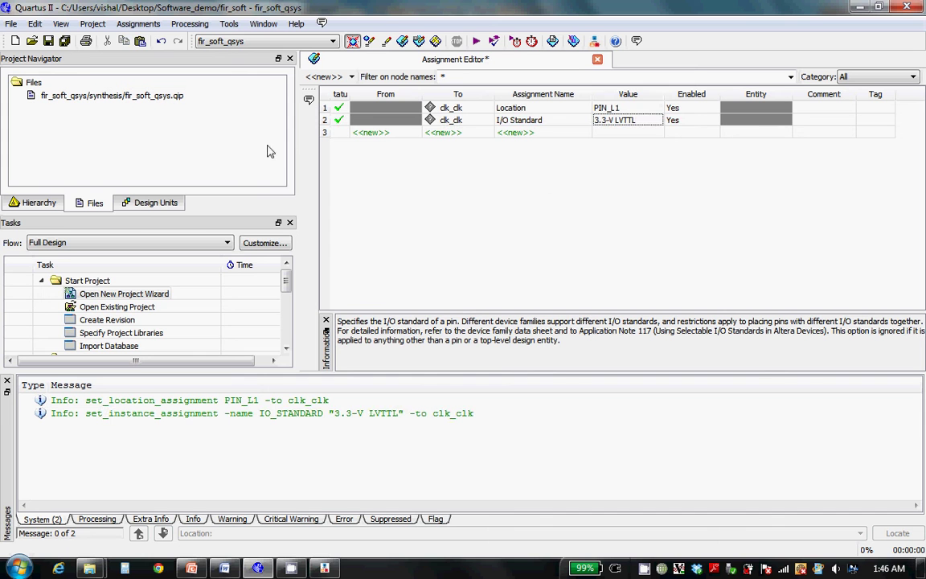
pyautogui.click(48, 40)
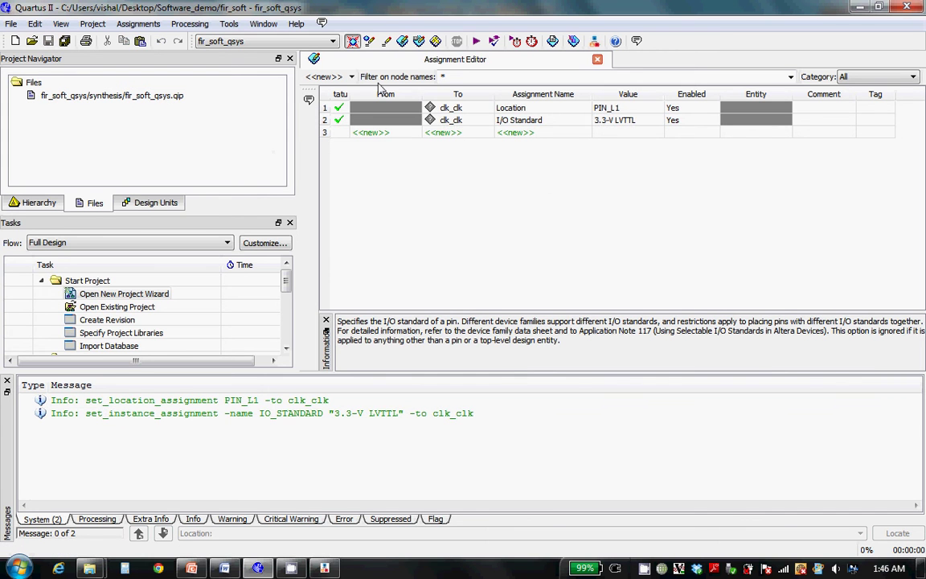
# Run a full compilation of the fir_soft_qsys design and acknowledge its completion.
pyautogui.click(476, 41)
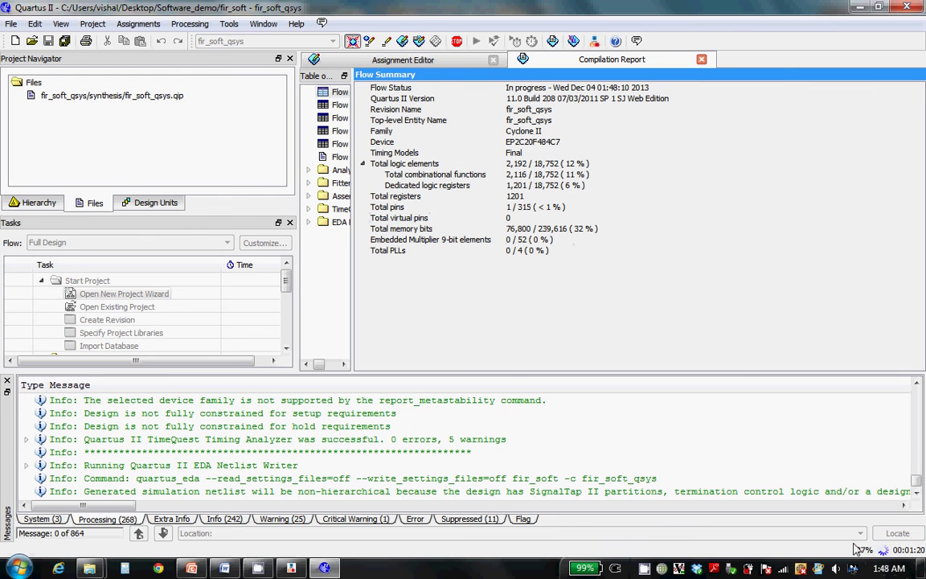
pyautogui.rightClick(644, 569)
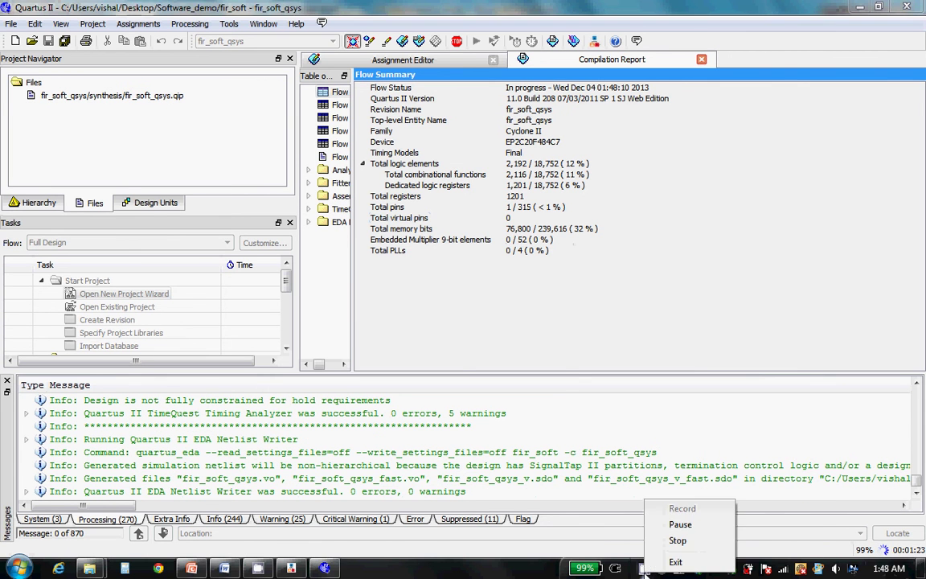
pyautogui.click(760, 487)
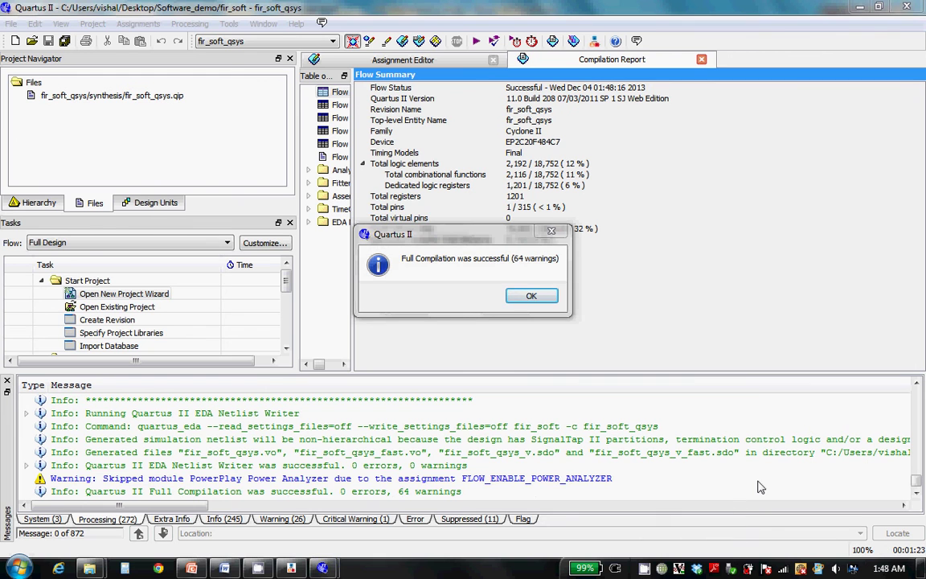
pyautogui.click(530, 299)
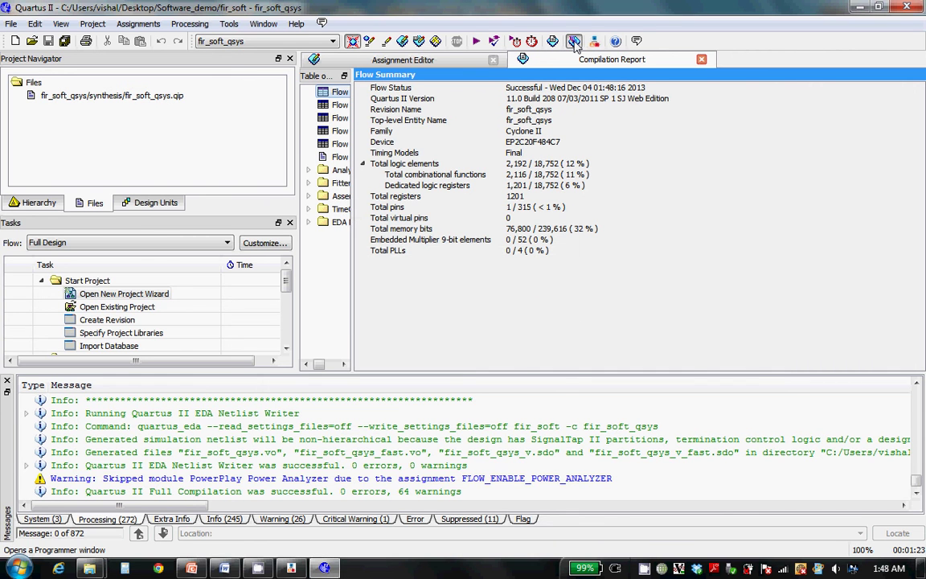
# Open the Programmer, widen its window and remove the preloaded fir_soft_qsys.sof entry from the file list.
pyautogui.click(573, 42)
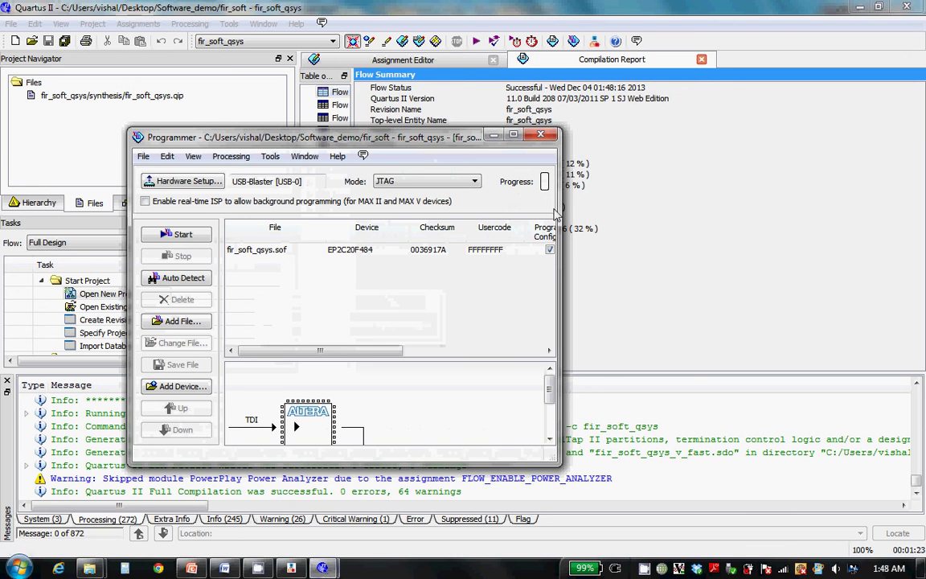
pyautogui.moveTo(559, 212); pyautogui.dragTo(744, 227)
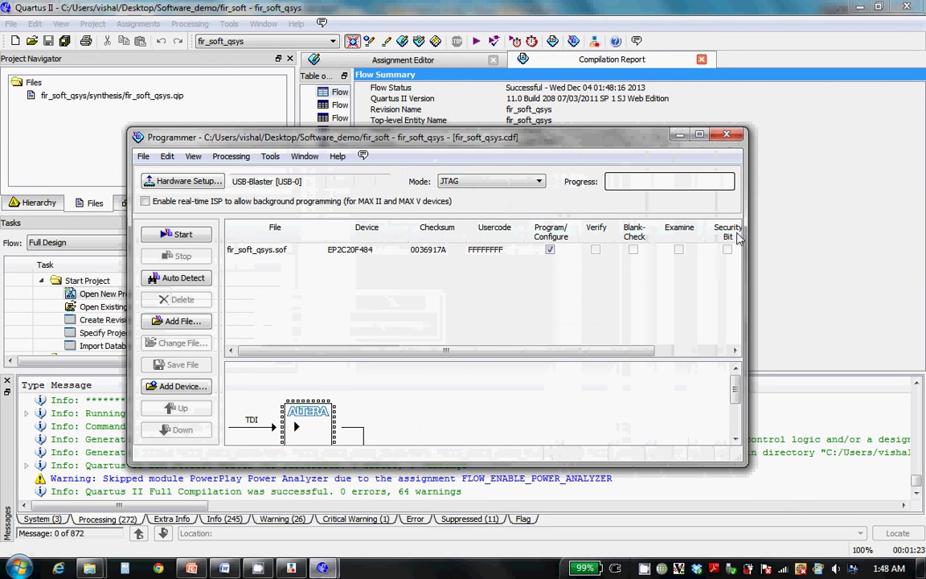
pyautogui.click(431, 251)
pyautogui.click(178, 301)
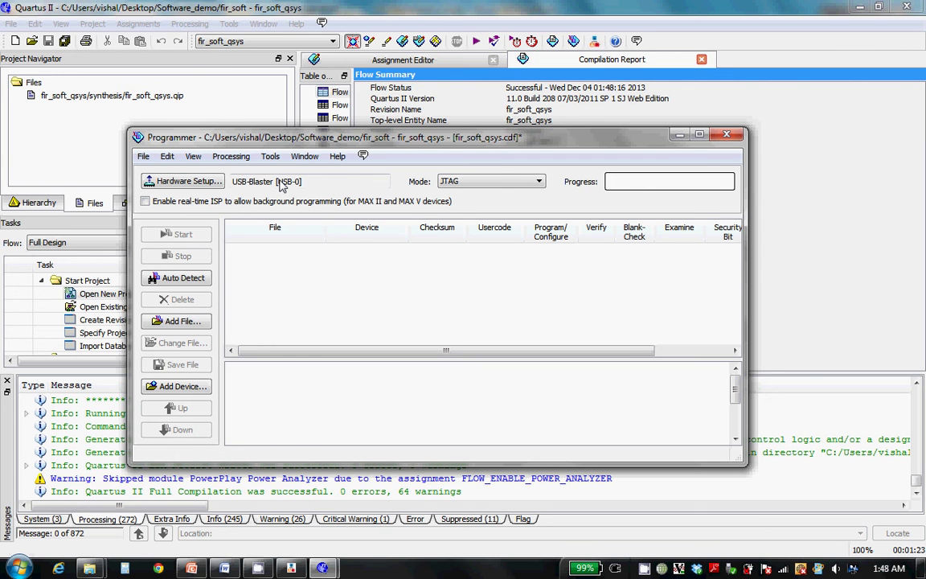
# Select JTAG as the programming mode and add fir_soft_qsys.sof from the Software_demo folder as the programming file.
pyautogui.click(448, 182)
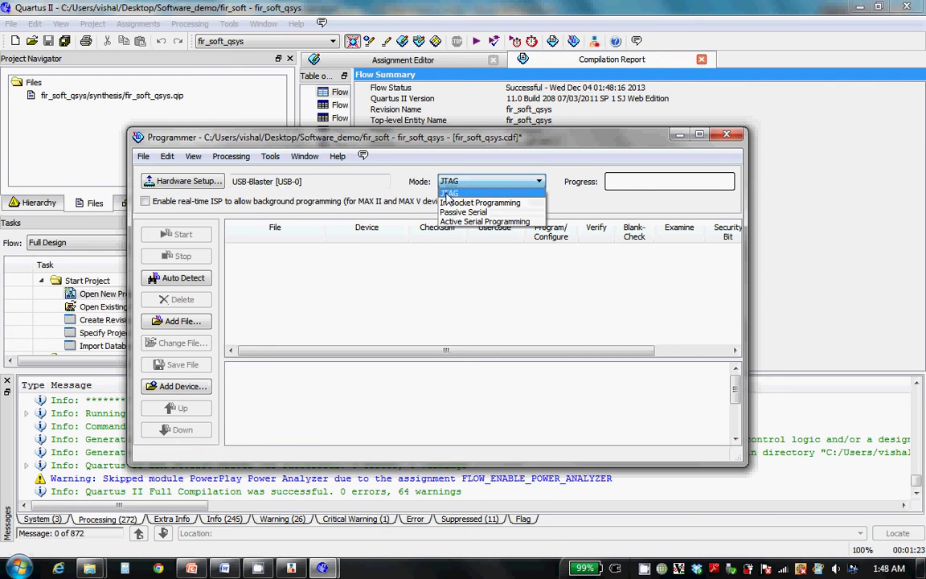
pyautogui.click(448, 193)
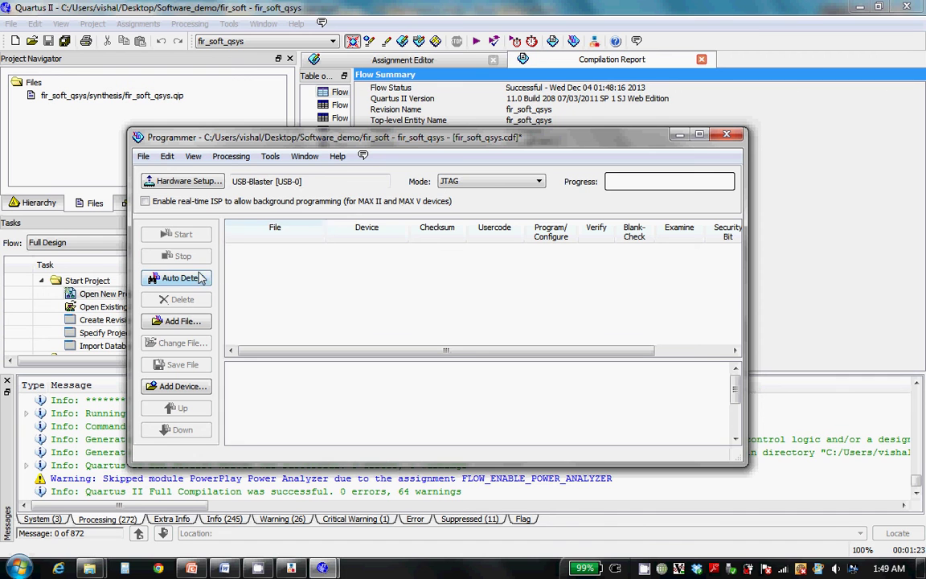
pyautogui.click(180, 322)
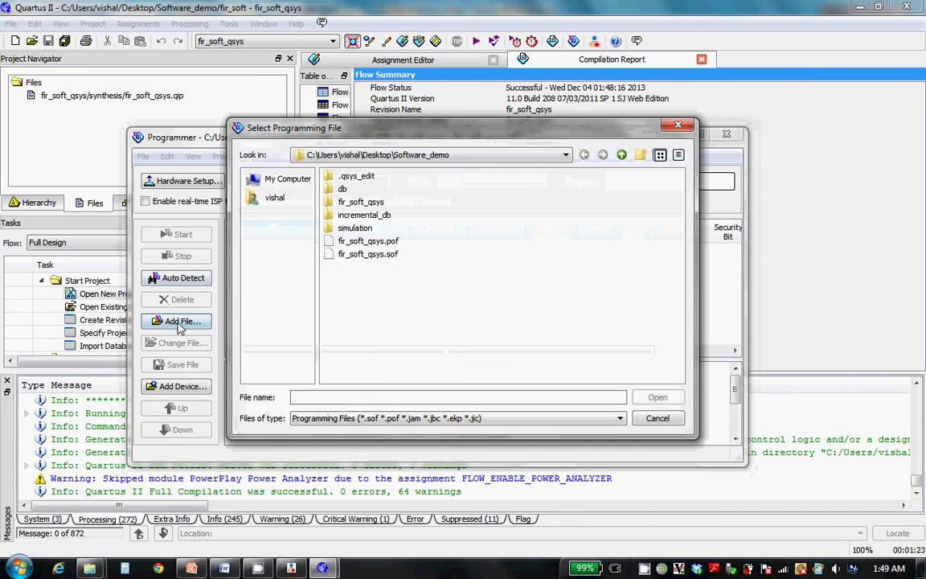
pyautogui.click(360, 255)
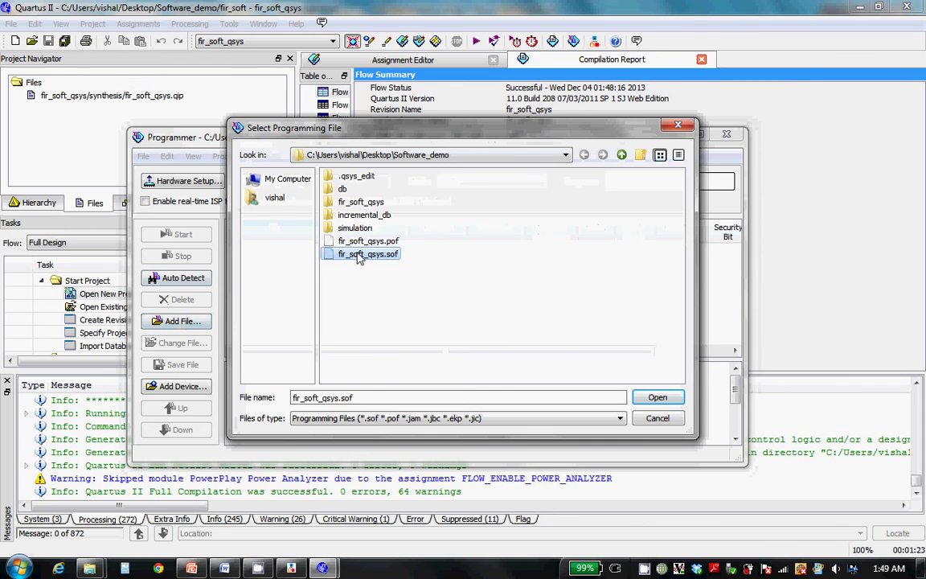
pyautogui.click(653, 397)
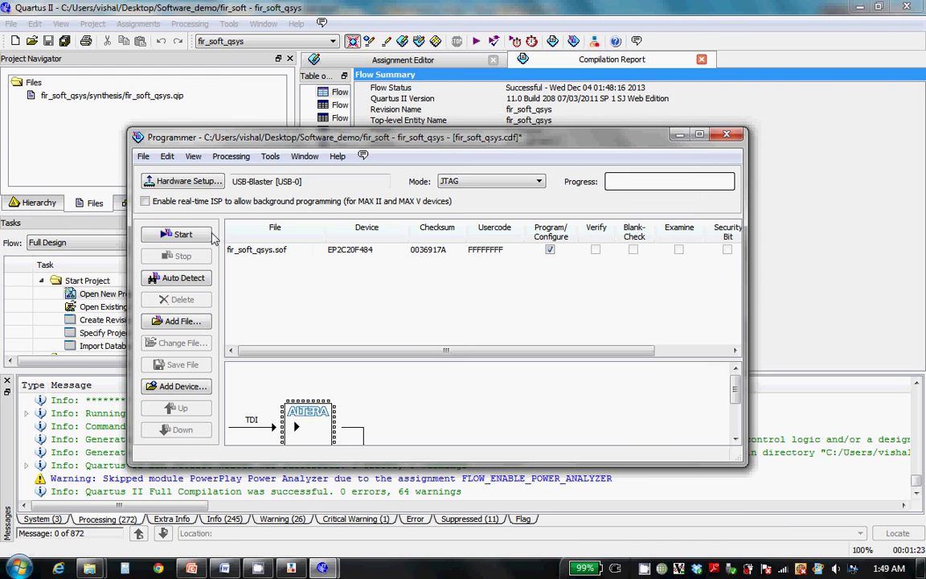
# Program the device with fir_soft_qsys.sof and close the Programmer, saving the changes to fir_soft_qsys.cdf.
pyautogui.click(207, 234)
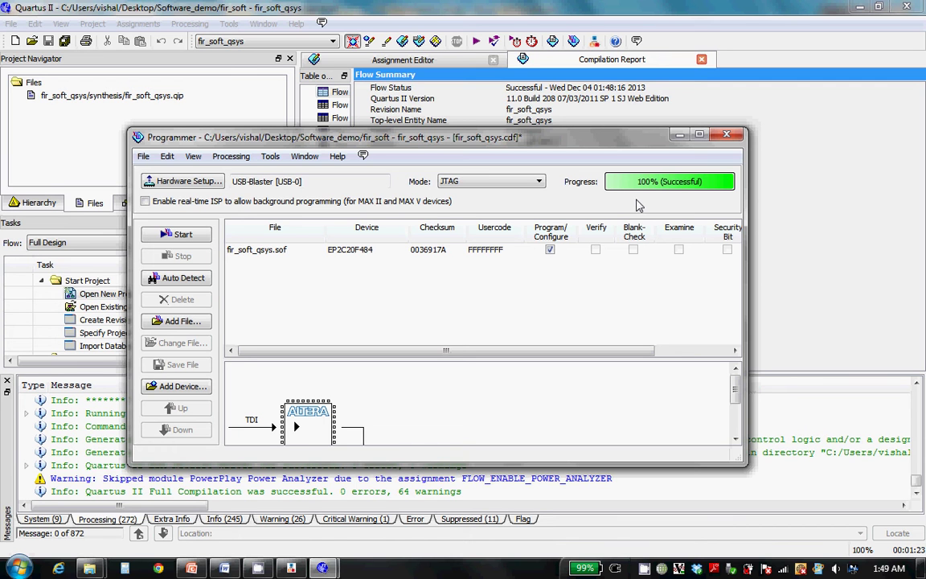
pyautogui.click(726, 135)
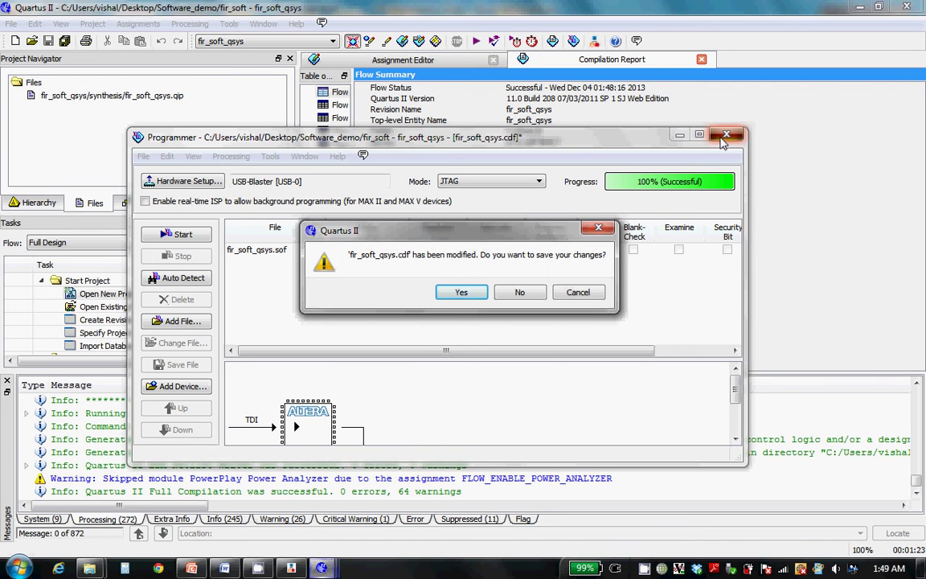
pyautogui.click(454, 294)
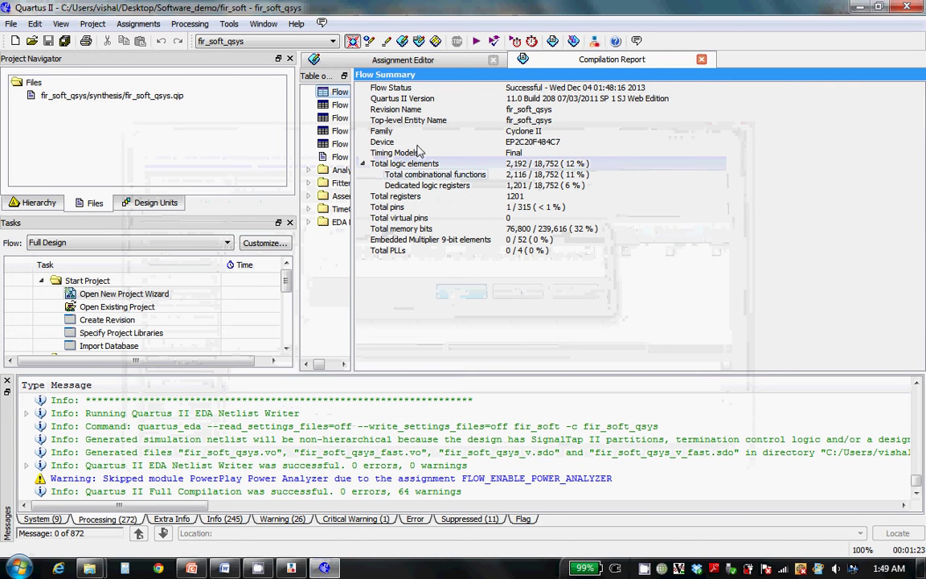
# Launch Nios II Software Build Tools for Eclipse with the Software_demo folder on the desktop as the workspace.
pyautogui.click(229, 24)
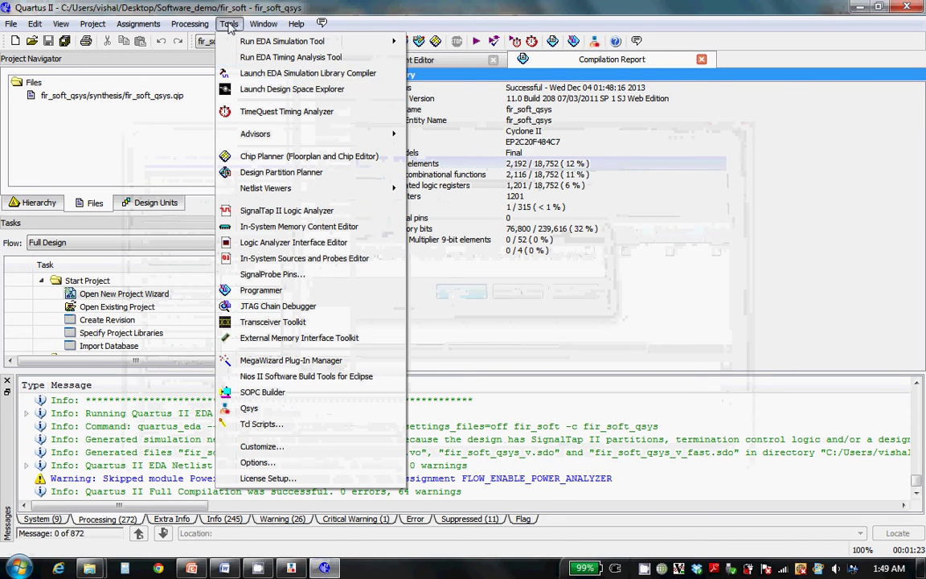
pyautogui.click(283, 376)
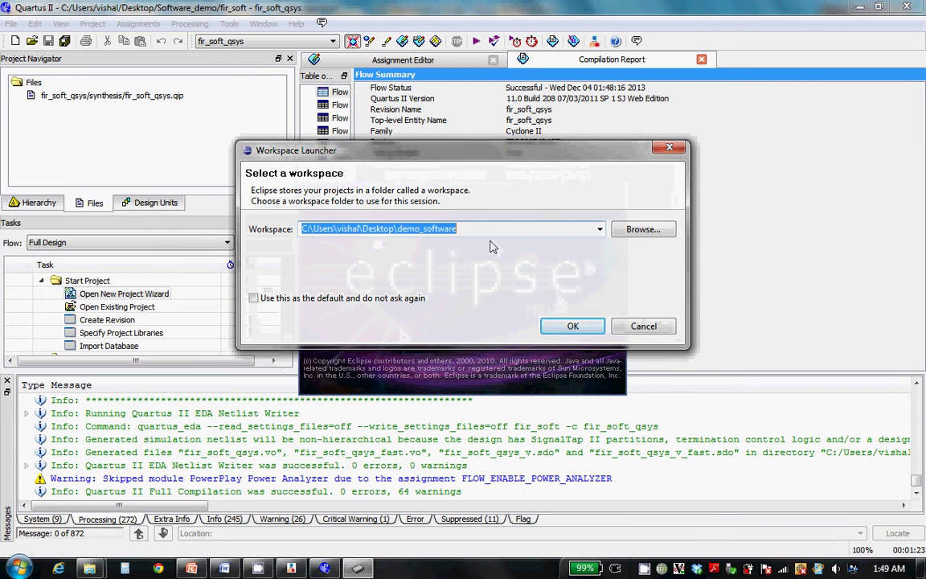
pyautogui.click(631, 230)
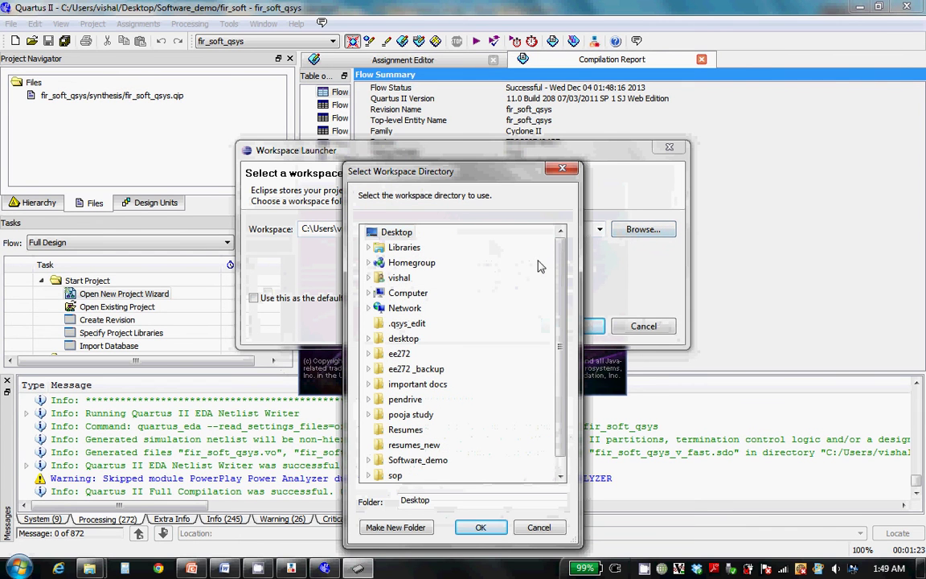
pyautogui.click(422, 460)
pyautogui.click(482, 527)
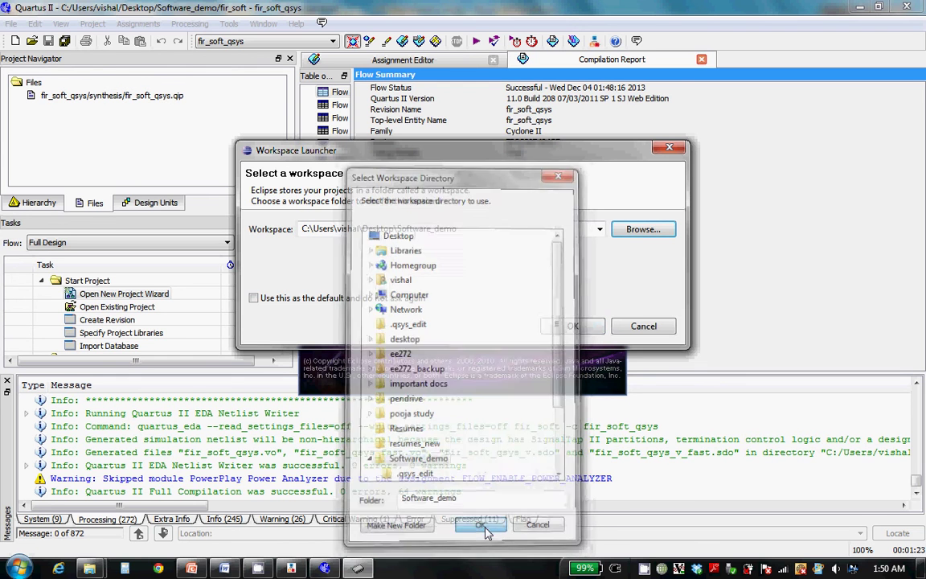
pyautogui.click(573, 326)
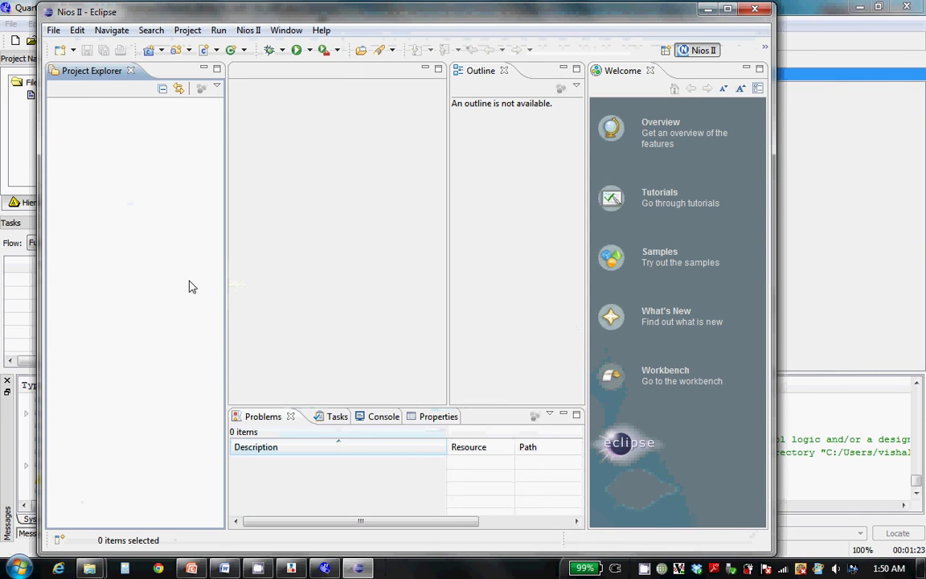
# Start a new Nios II Application and BSP from Template, using fir_soft_qsys.sopcinfo from the Software_demo folder as the SOPC information file.
pyautogui.rightClick(182, 238)
pyautogui.moveTo(197, 245)
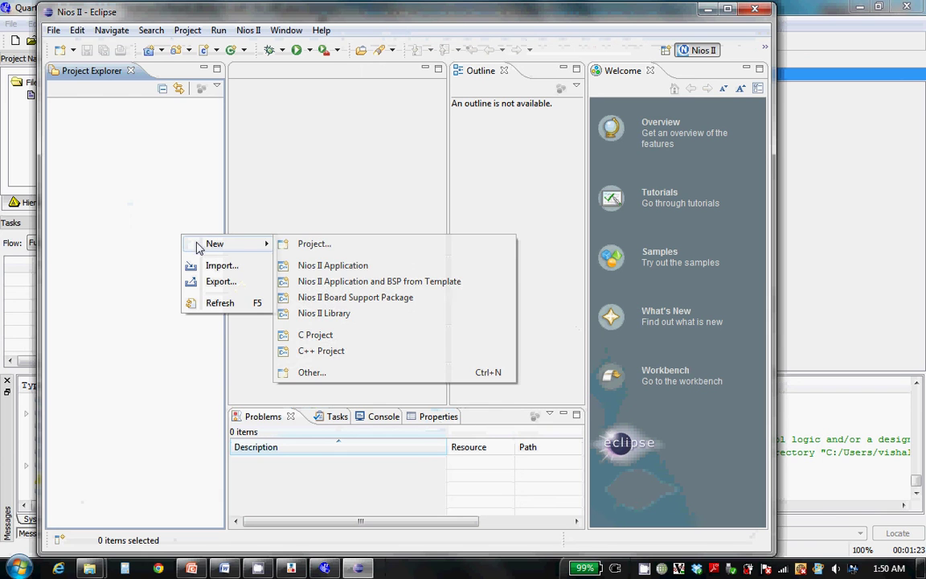
pyautogui.click(316, 287)
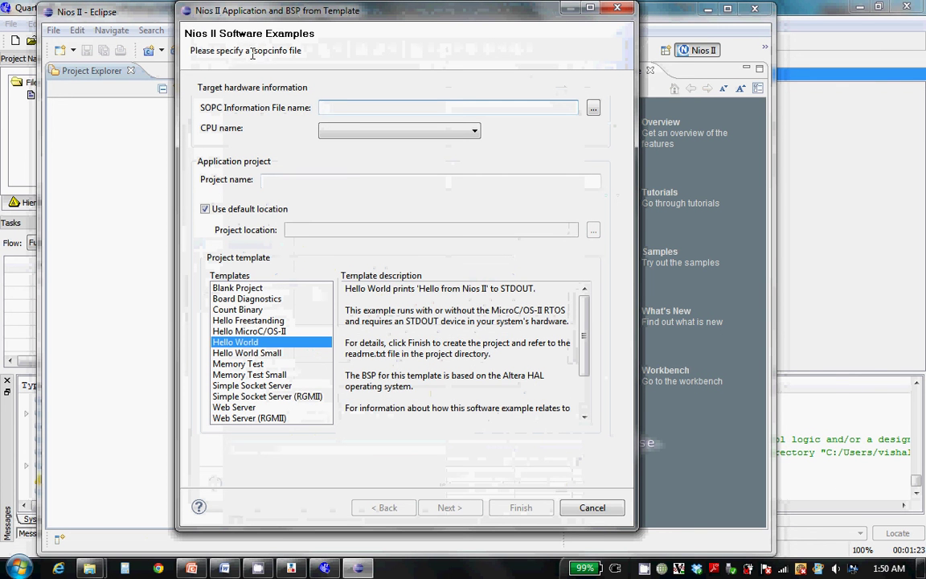
pyautogui.click(593, 107)
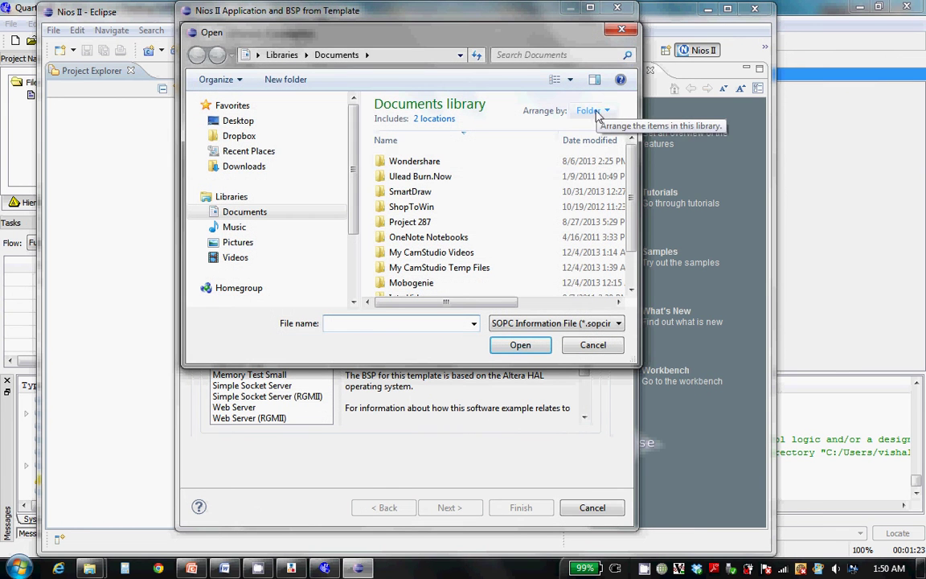
pyautogui.click(240, 122)
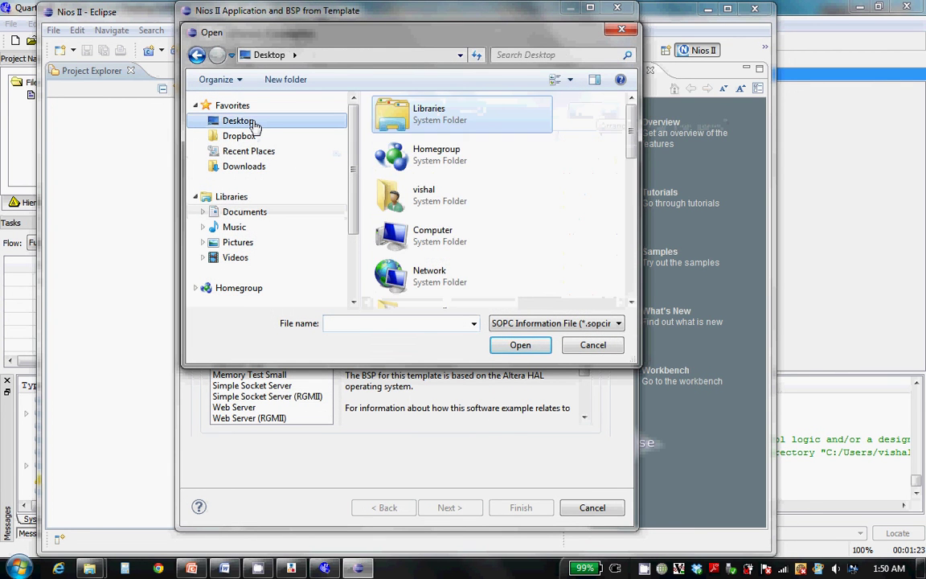
pyautogui.moveTo(630, 146); pyautogui.dragTo(630, 250)
pyautogui.doubleClick(417, 273)
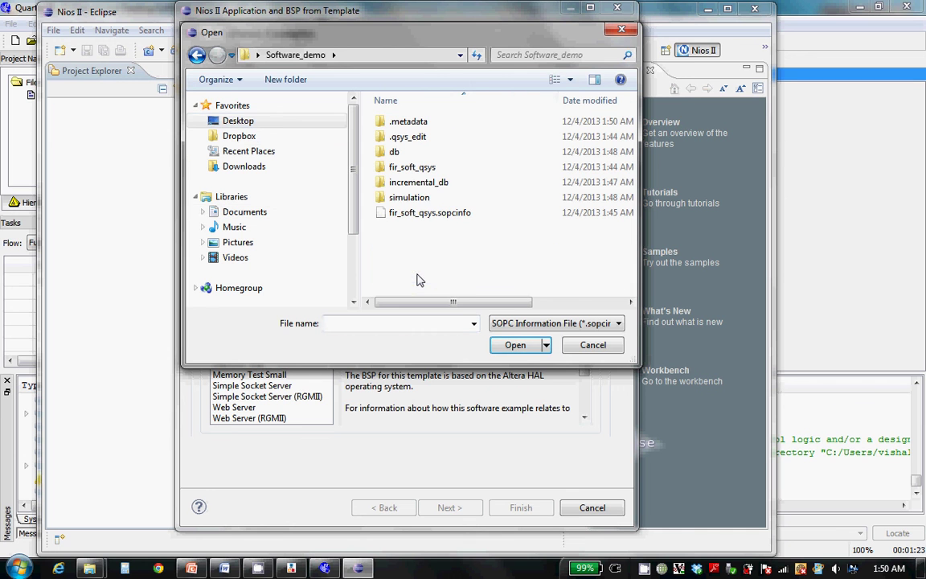
pyautogui.click(440, 225)
pyautogui.click(511, 345)
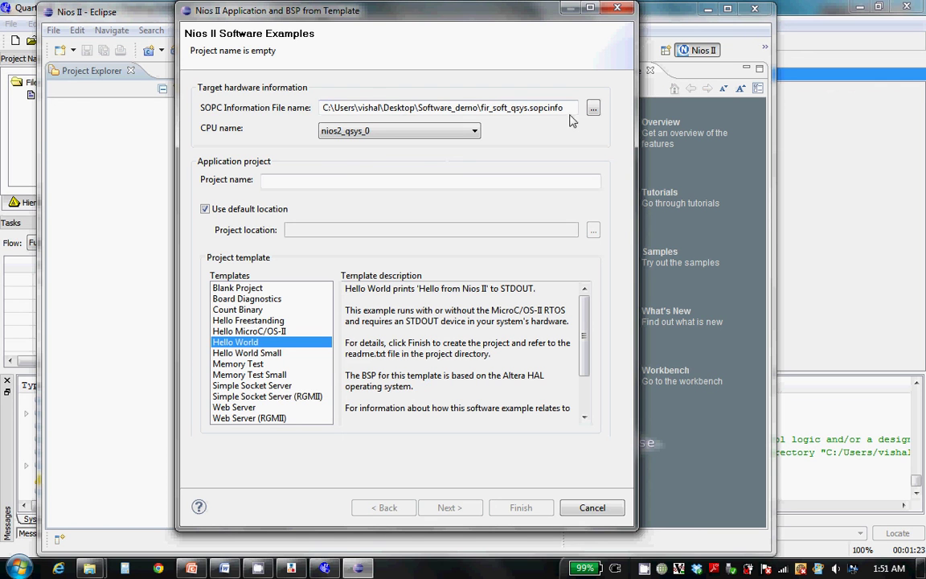
# Select nios2_qsys_0 as the CPU and name the application project fir_soft_nios.
pyautogui.click(442, 133)
pyautogui.click(394, 145)
pyautogui.click(398, 182)
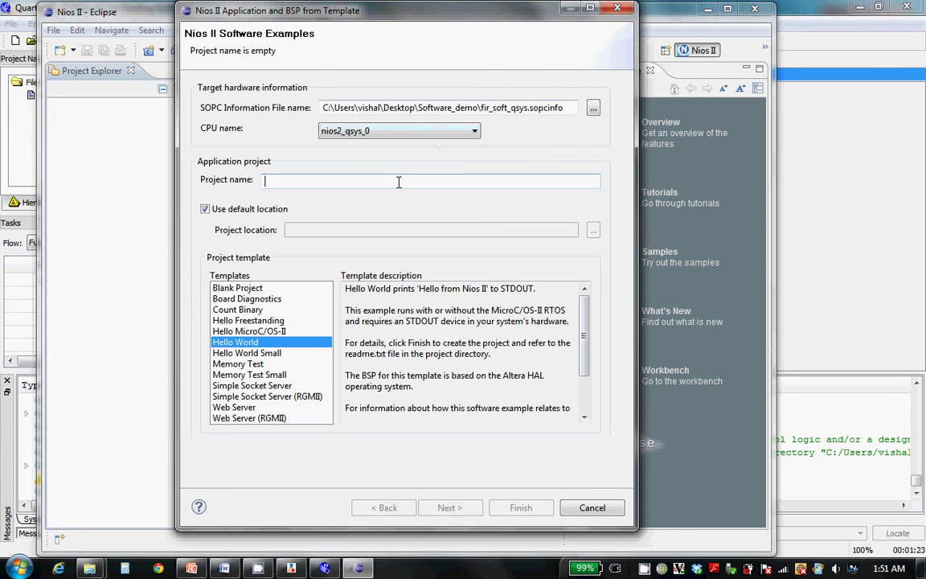
pyautogui.write('fir')
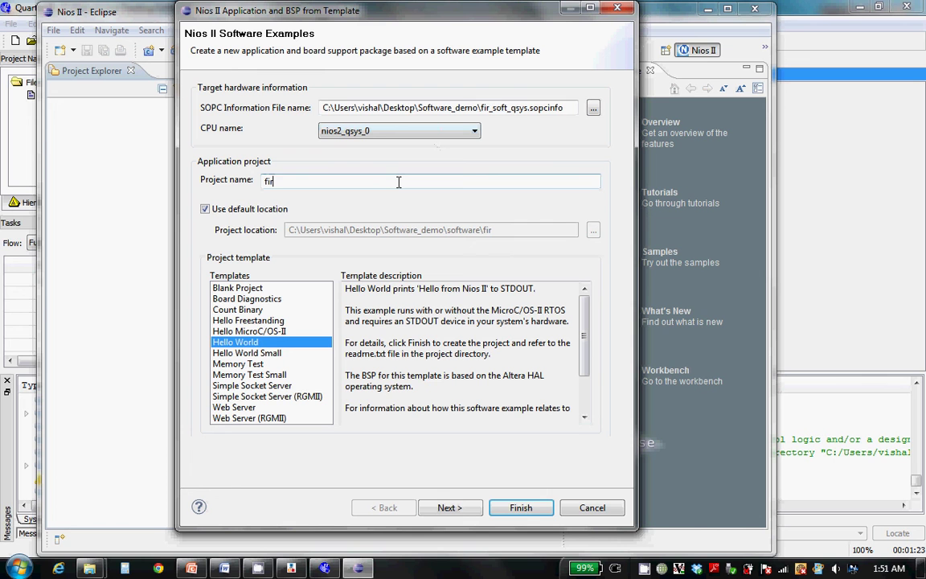
pyautogui.write('_so')
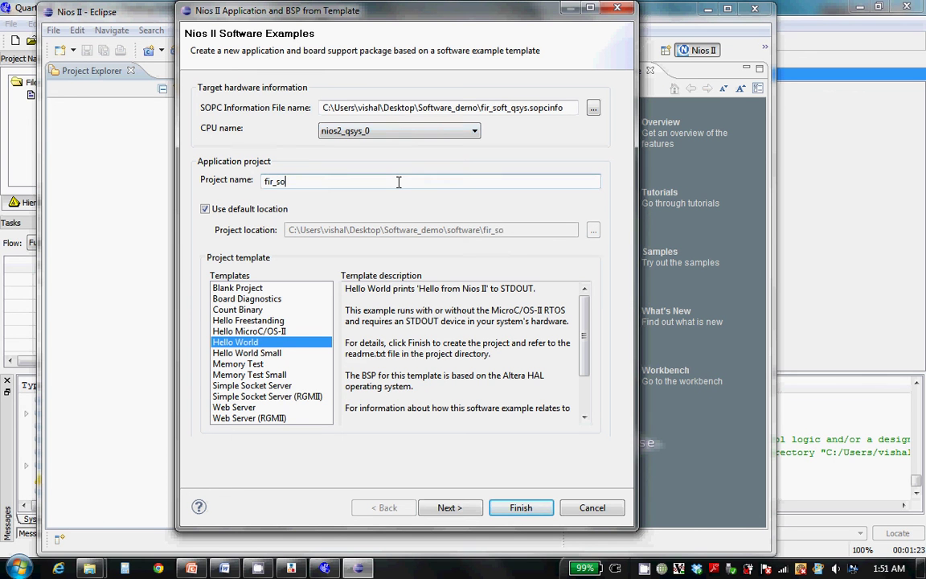
pyautogui.write('ft_nios')
# Choose the Hello World Small template and create the application and BSP projects.
pyautogui.click(258, 356)
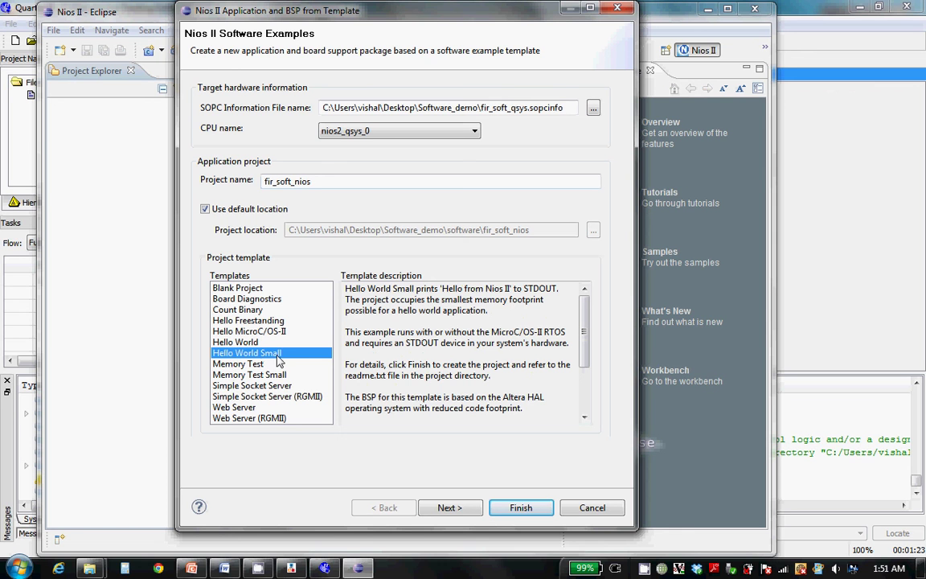
pyautogui.click(239, 344)
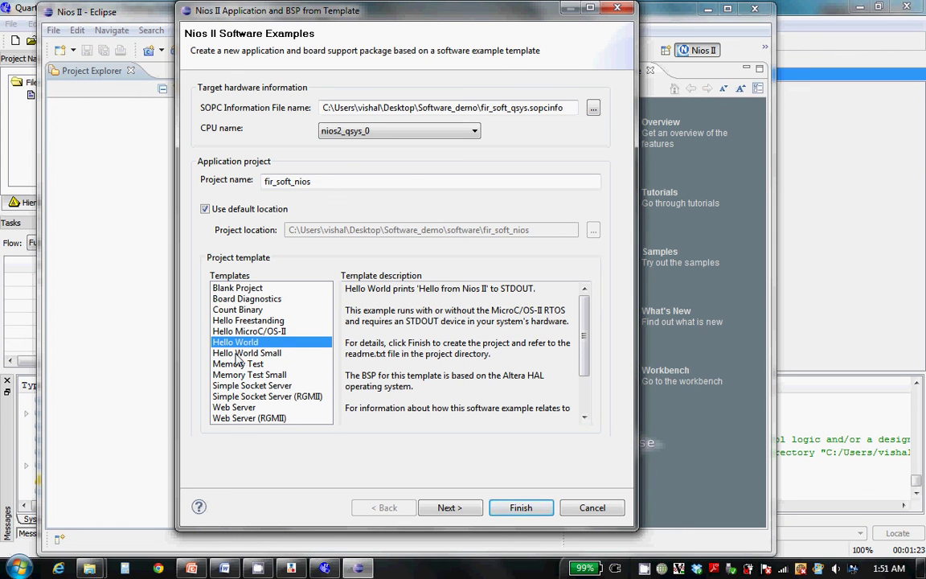
pyautogui.click(237, 355)
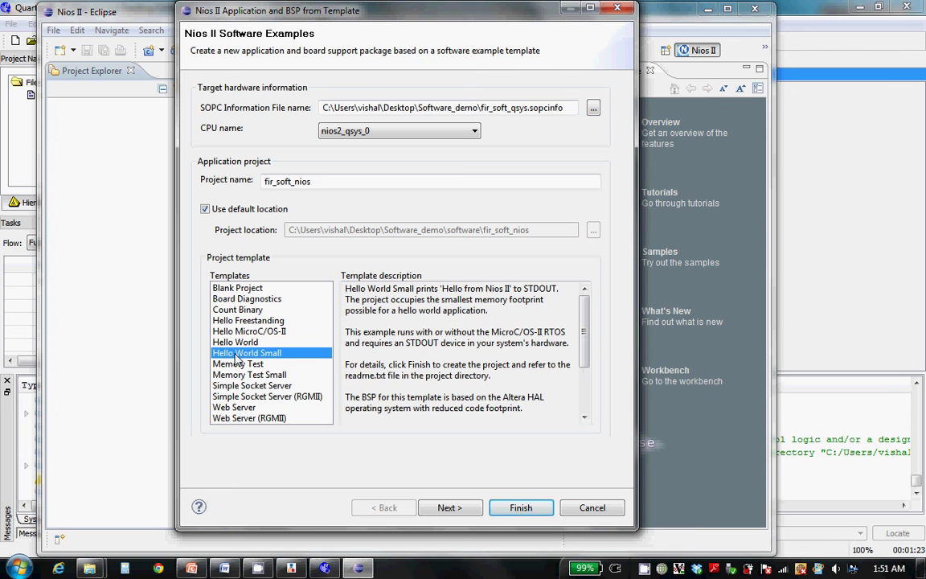
pyautogui.click(519, 506)
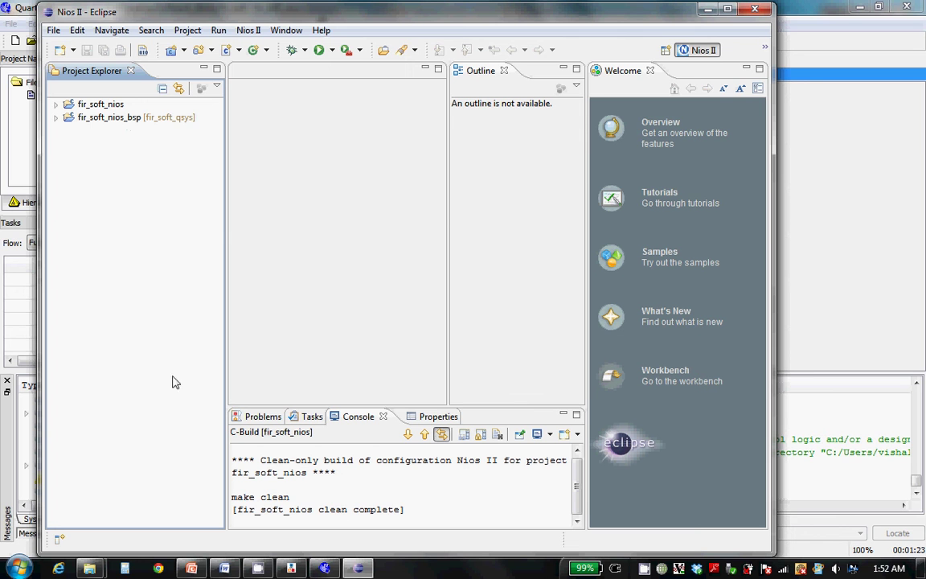
# Open hello_world_small.c from the fir_soft_nios project and examine its code down to the main function.
pyautogui.click(56, 104)
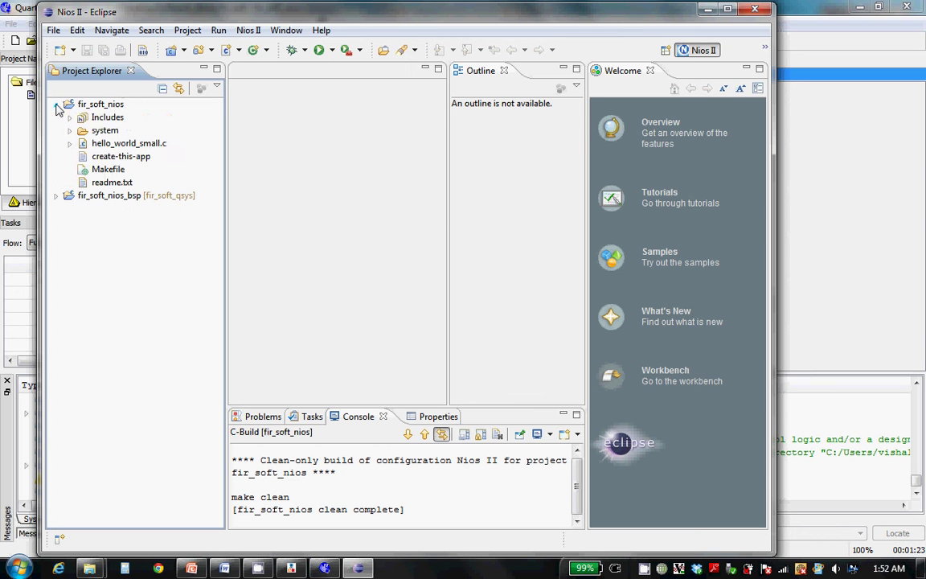
pyautogui.click(95, 147)
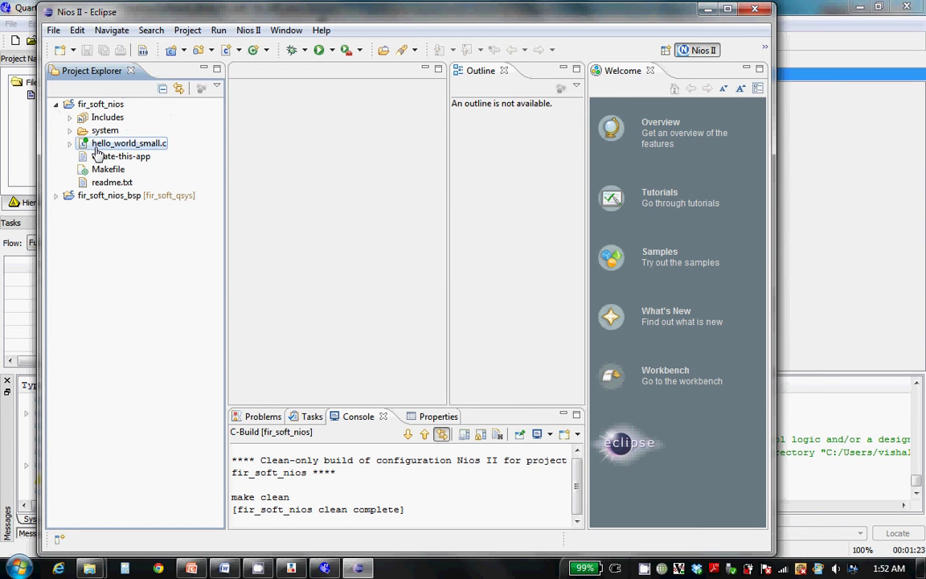
pyautogui.doubleClick(96, 150)
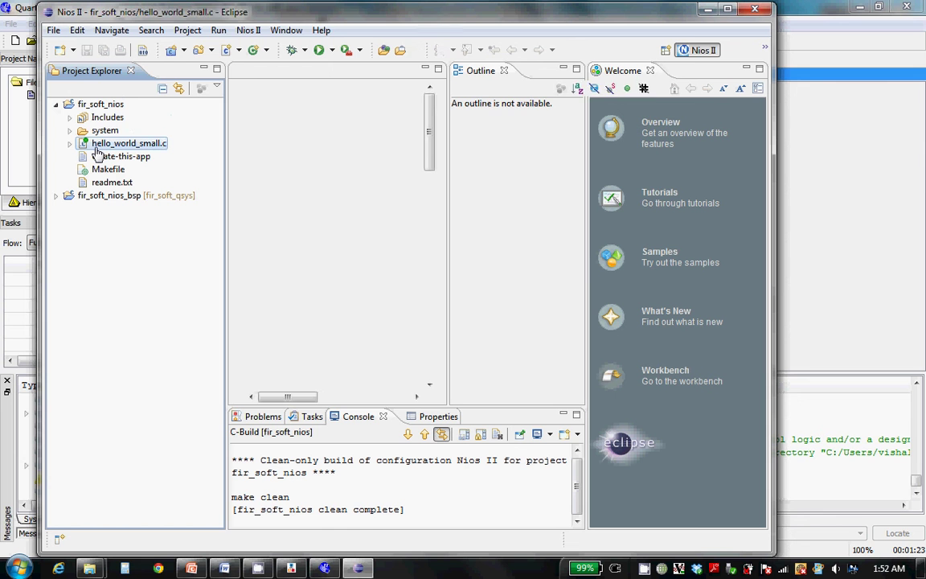
pyautogui.click(437, 71)
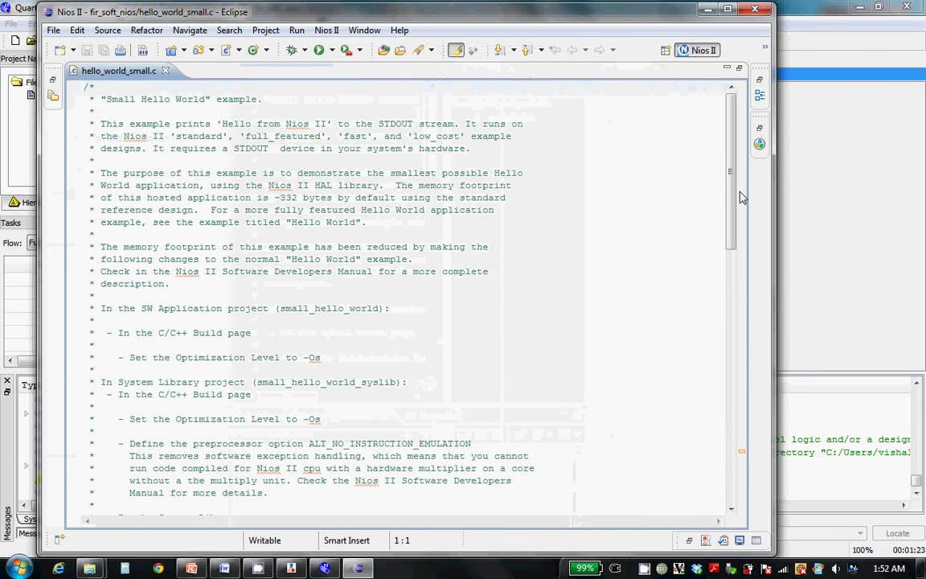
pyautogui.moveTo(731, 200); pyautogui.dragTo(725, 478)
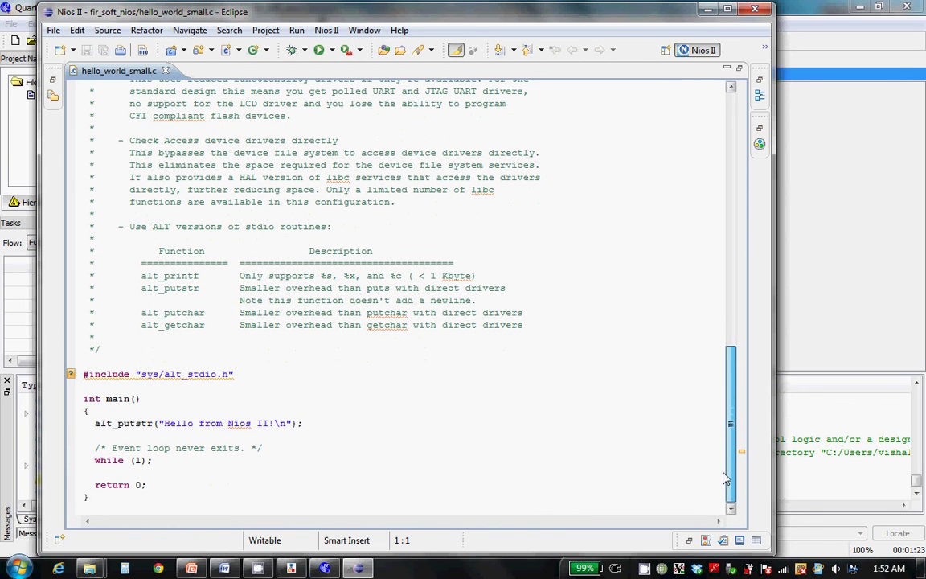
pyautogui.click(738, 69)
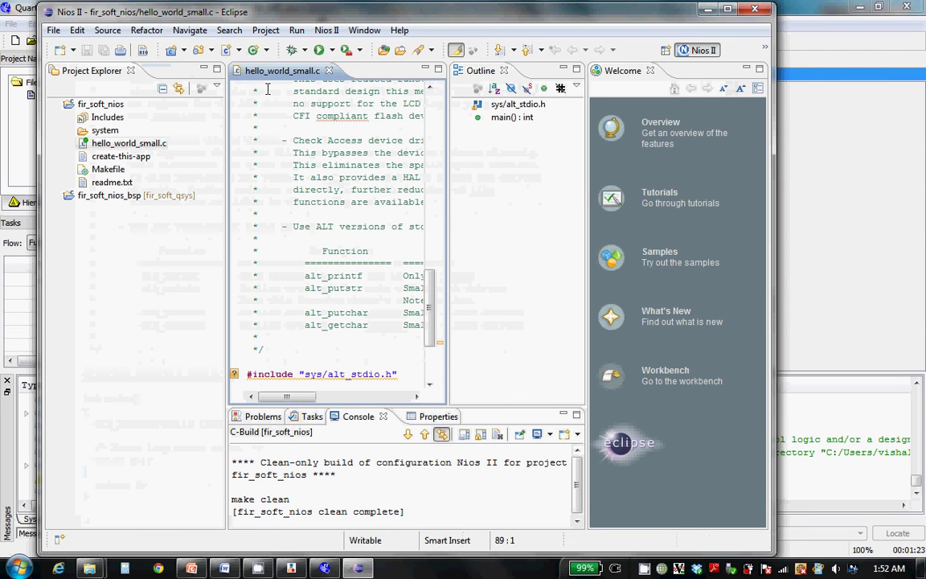
# Collapse the fir_soft_nios project tree and build the project.
pyautogui.click(56, 104)
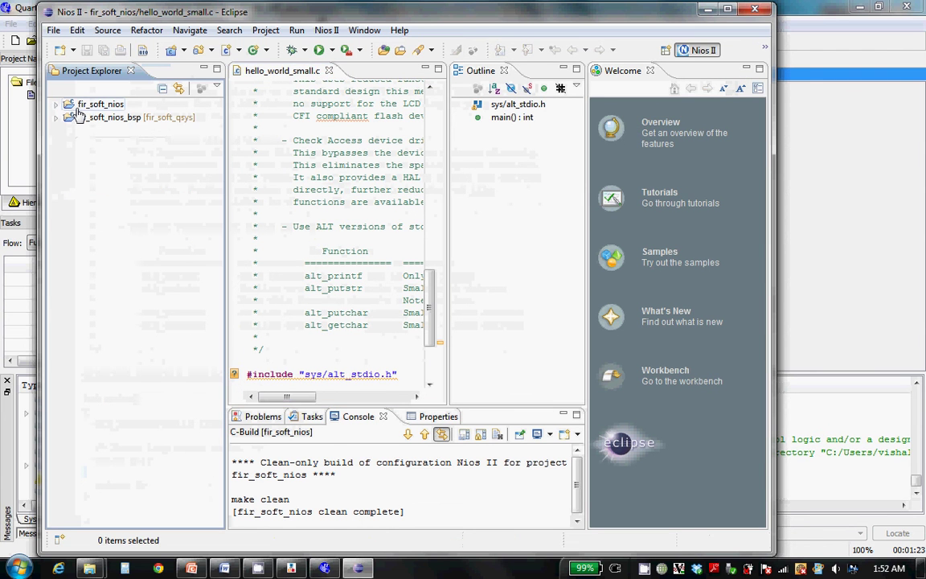
pyautogui.rightClick(80, 113)
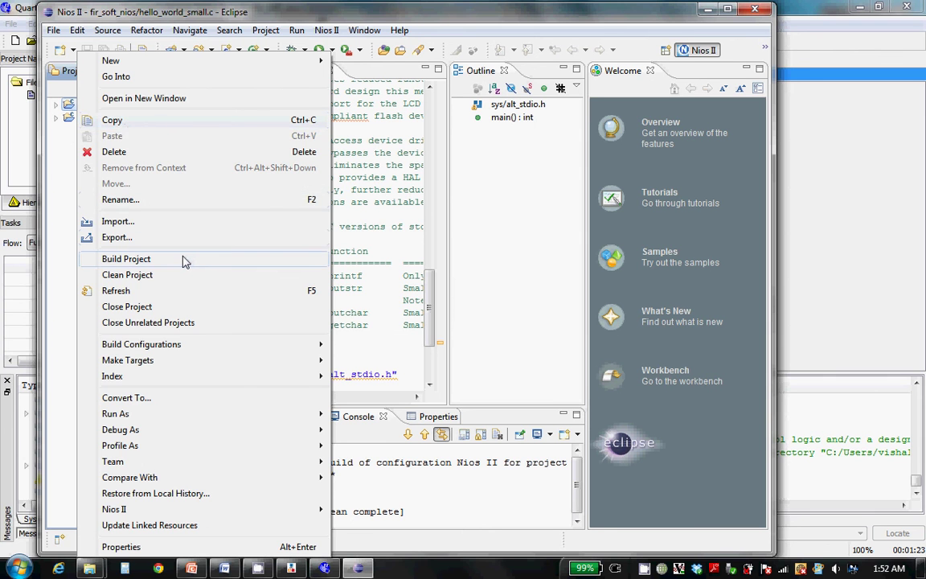
pyautogui.click(126, 259)
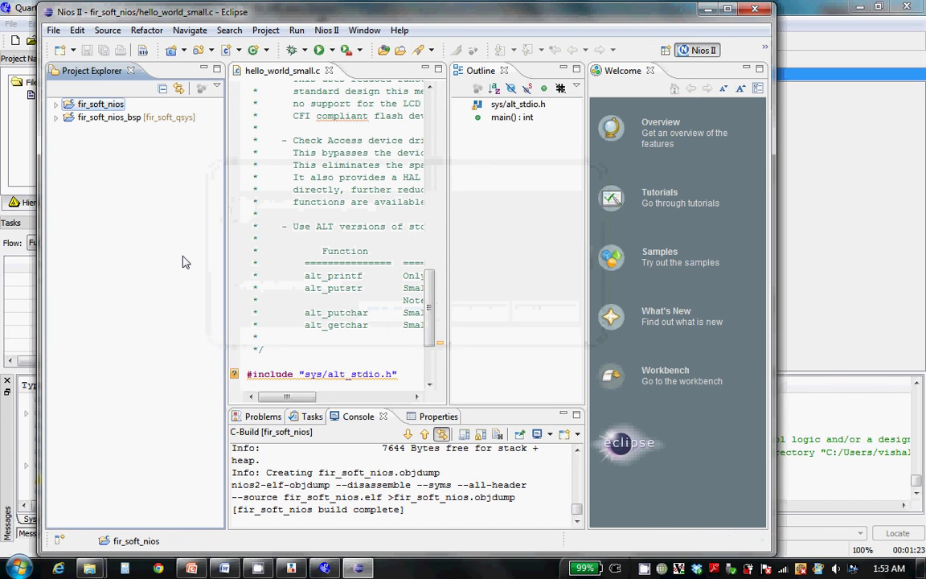
# Run the hello world program of the fir_soft_nios project as Nios II Hardware.
pyautogui.rightClick(96, 108)
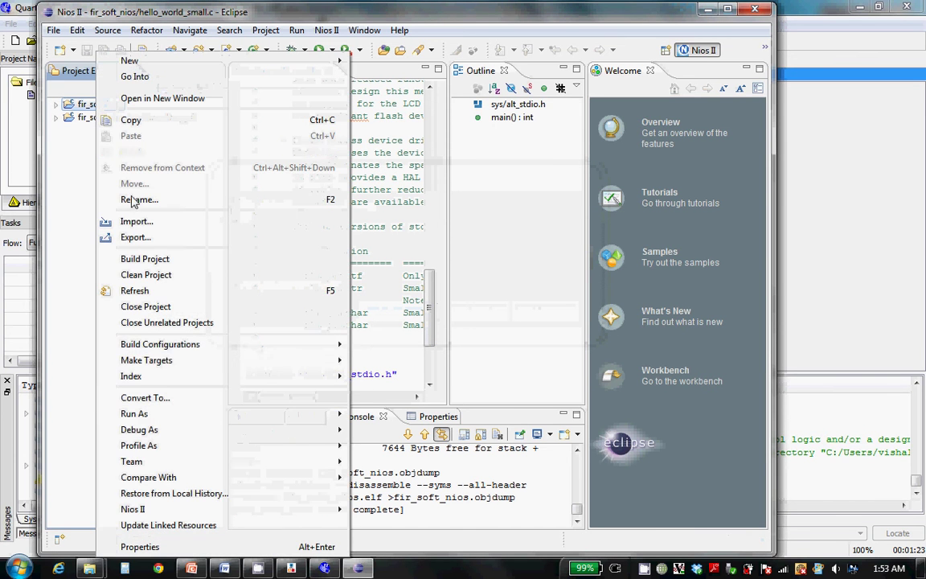
pyautogui.moveTo(252, 415)
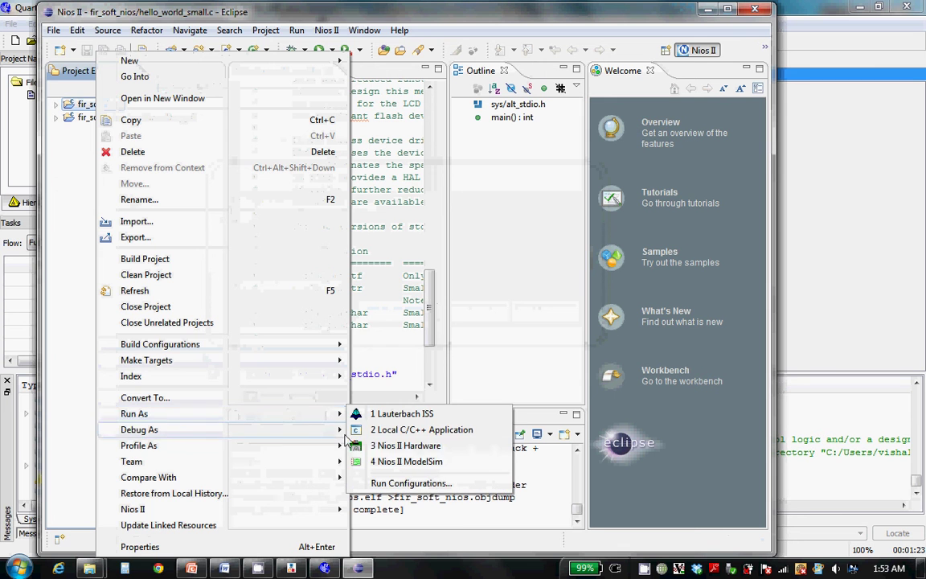
pyautogui.click(405, 445)
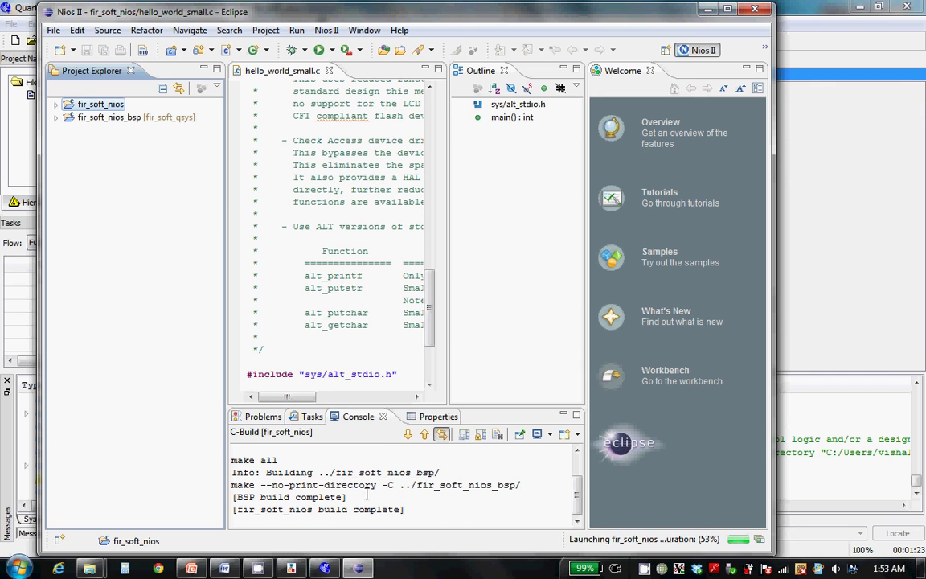
# Resize the panes so the Nios II Console is slightly taller and the code editor is wider than the Outline.
pyautogui.moveTo(414, 401); pyautogui.dragTo(424, 295)
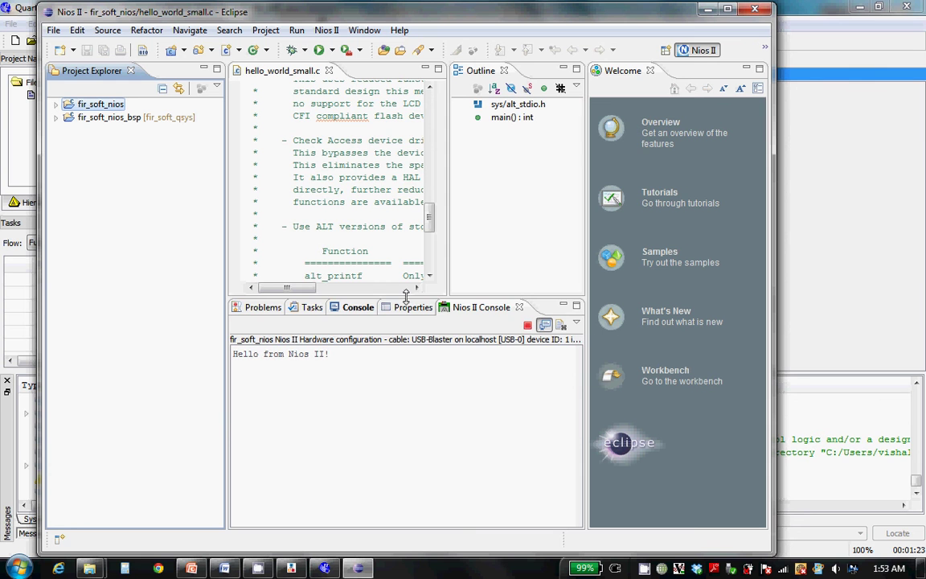
pyautogui.moveTo(406, 294); pyautogui.dragTo(424, 390)
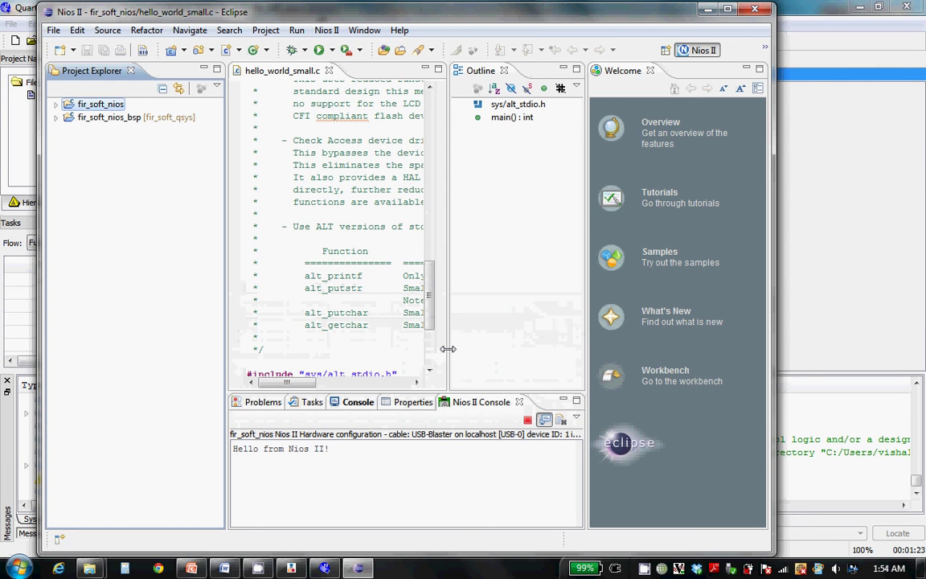
pyautogui.moveTo(448, 349); pyautogui.dragTo(506, 325)
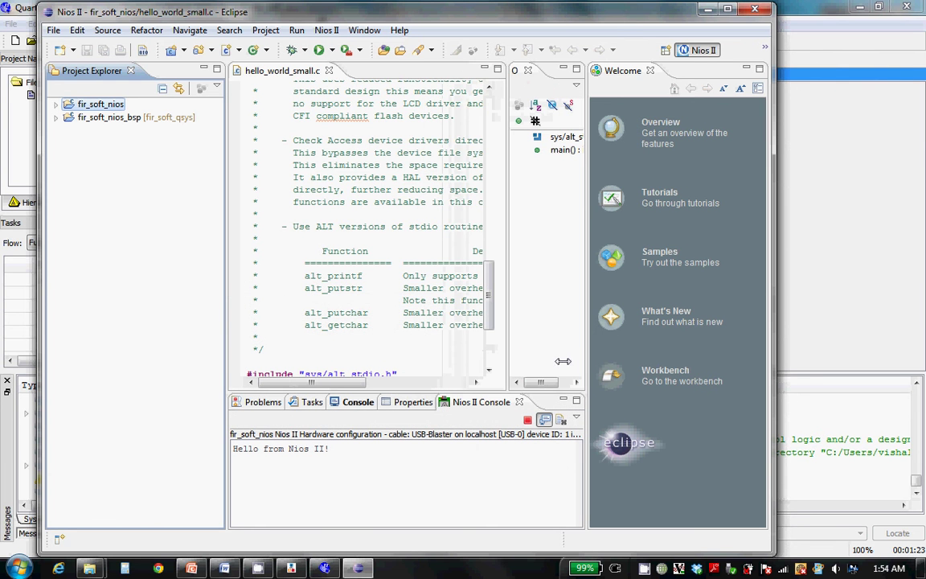
pyautogui.click(310, 179)
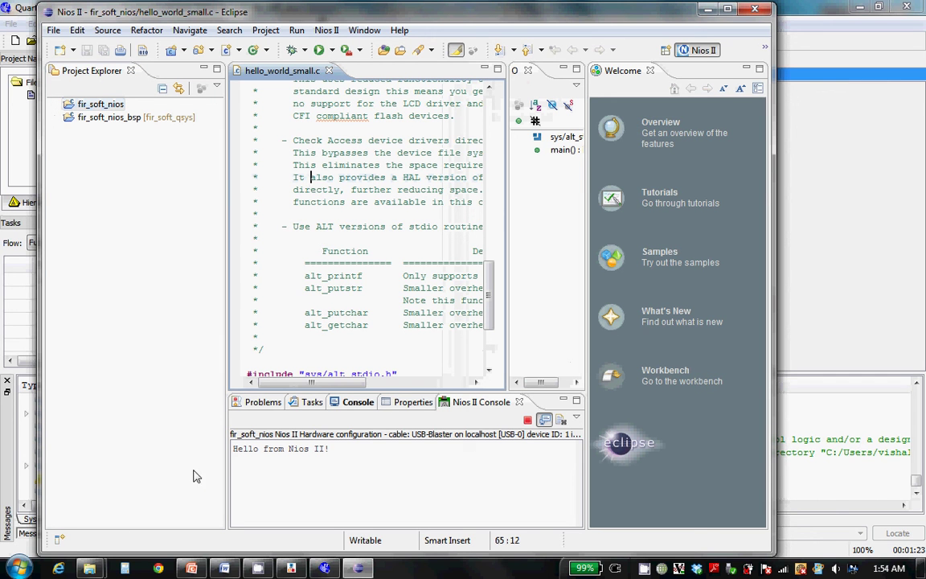
# Switch to Microsoft Word and copy the entire C code from the Software_code_C document.
pyautogui.click(225, 569)
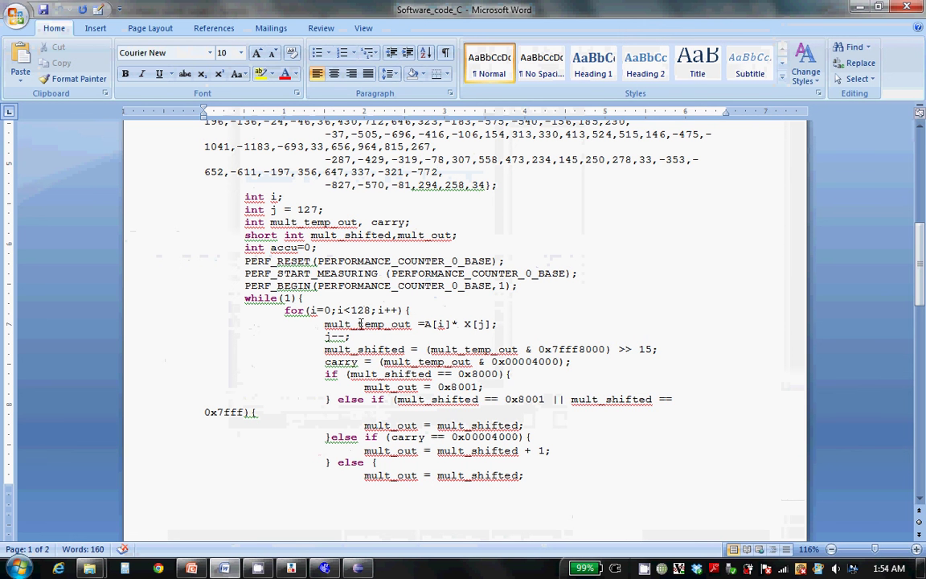
pyautogui.hotkey('ctrl', 'a')
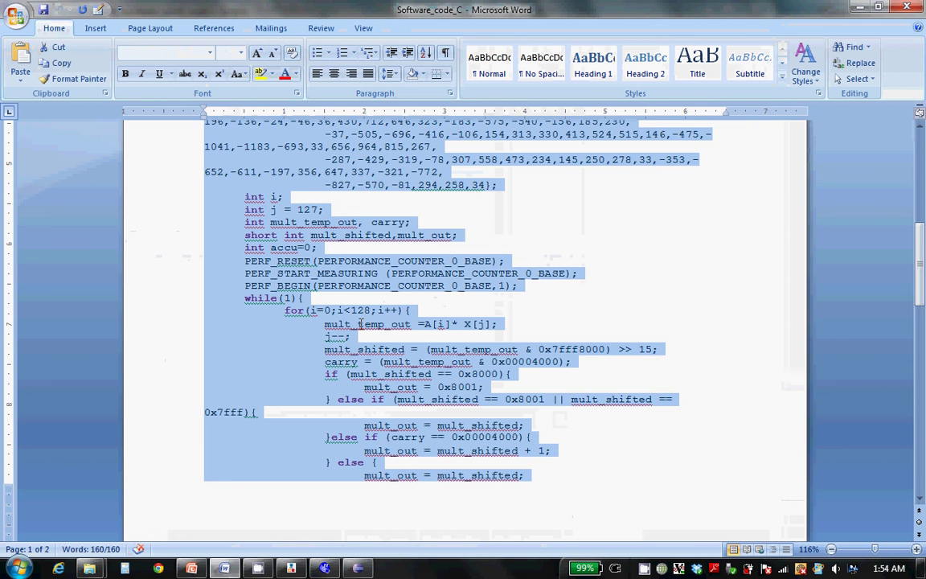
pyautogui.rightClick(347, 320)
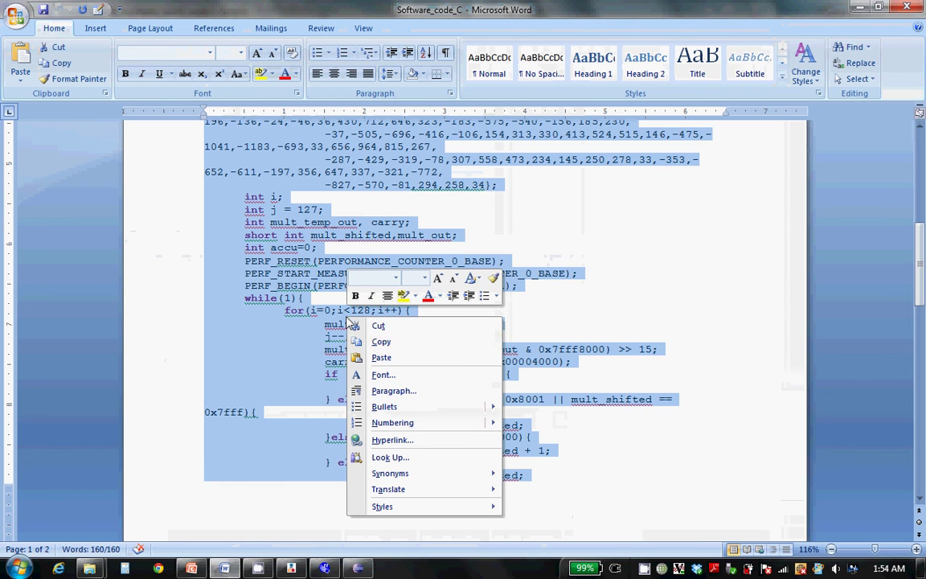
pyautogui.click(367, 343)
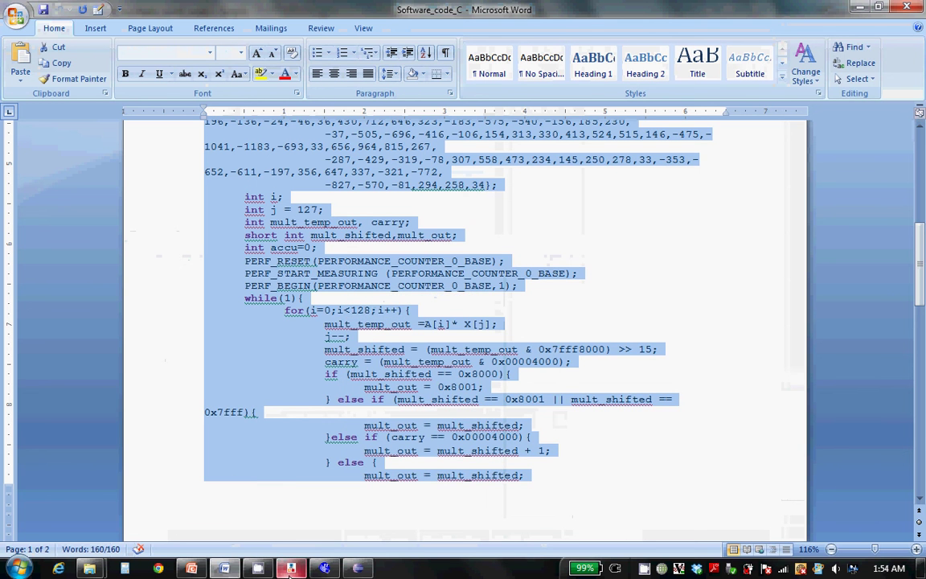
# Return to Eclipse, replace the entire contents of hello_world_small.c with the copied FIR filter code, and save the file.
pyautogui.click(358, 568)
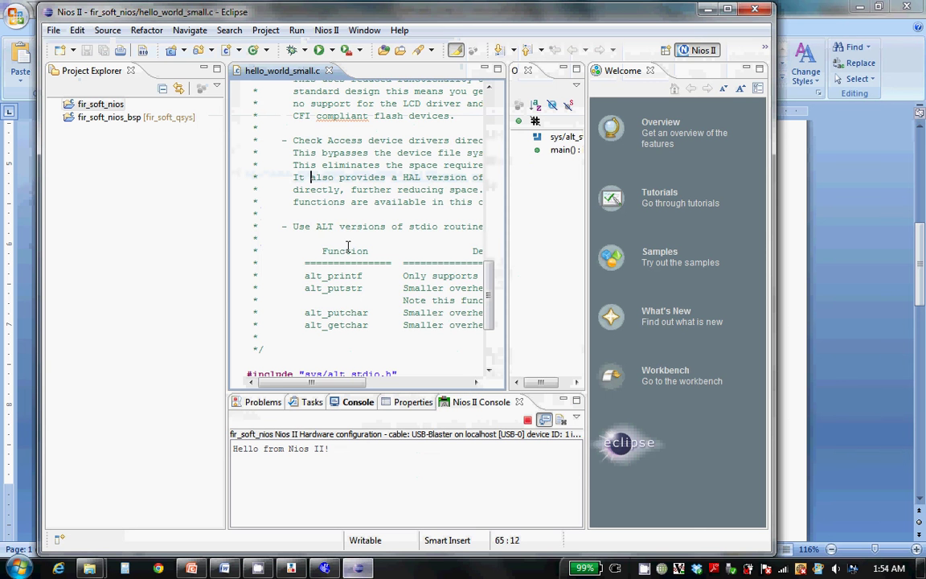
pyautogui.hotkey('ctrl', 'a')
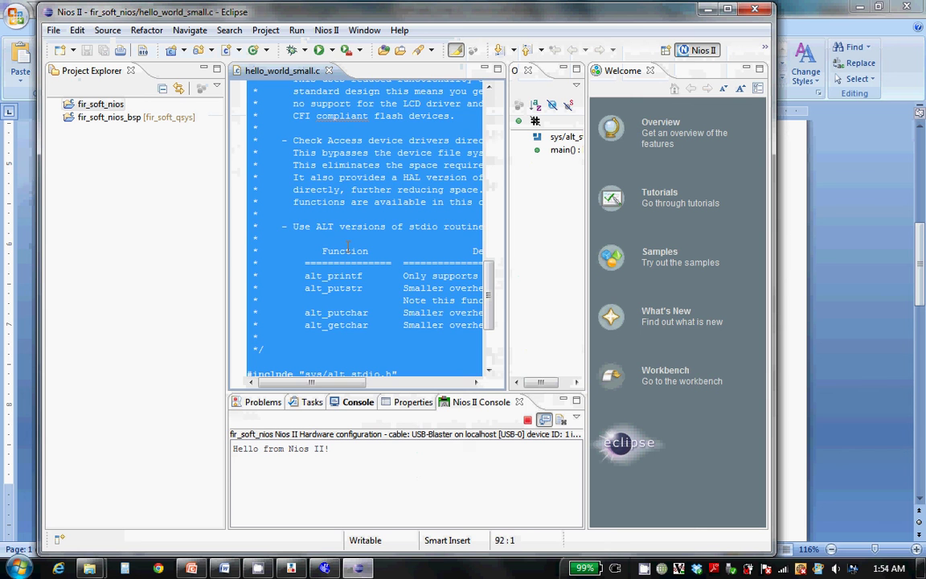
pyautogui.click(498, 69)
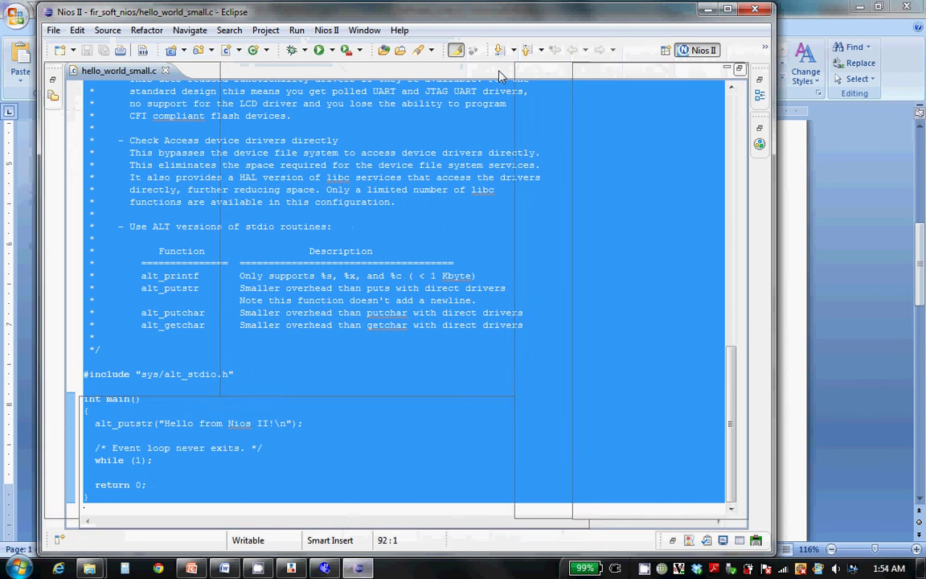
pyautogui.press('Delete')
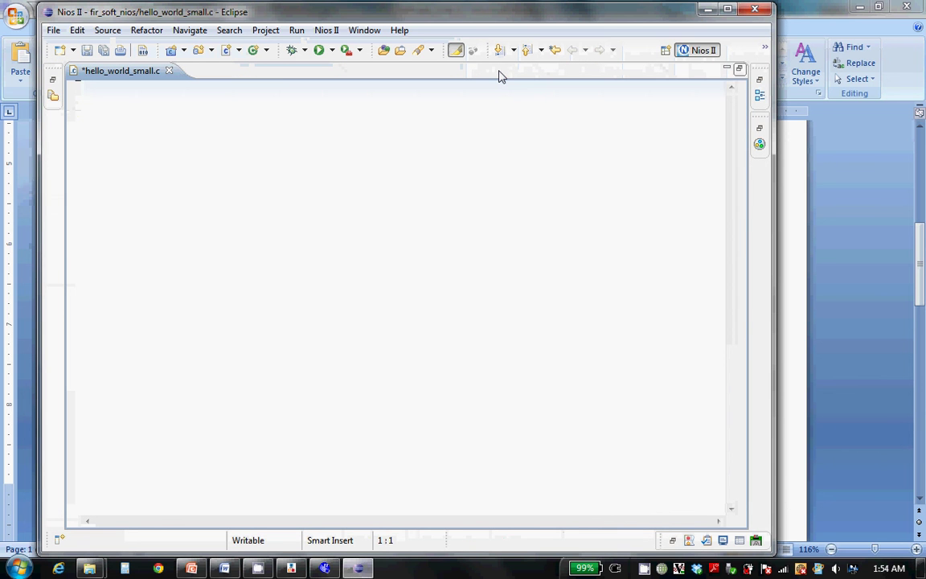
pyautogui.hotkey('ctrl', 'v')
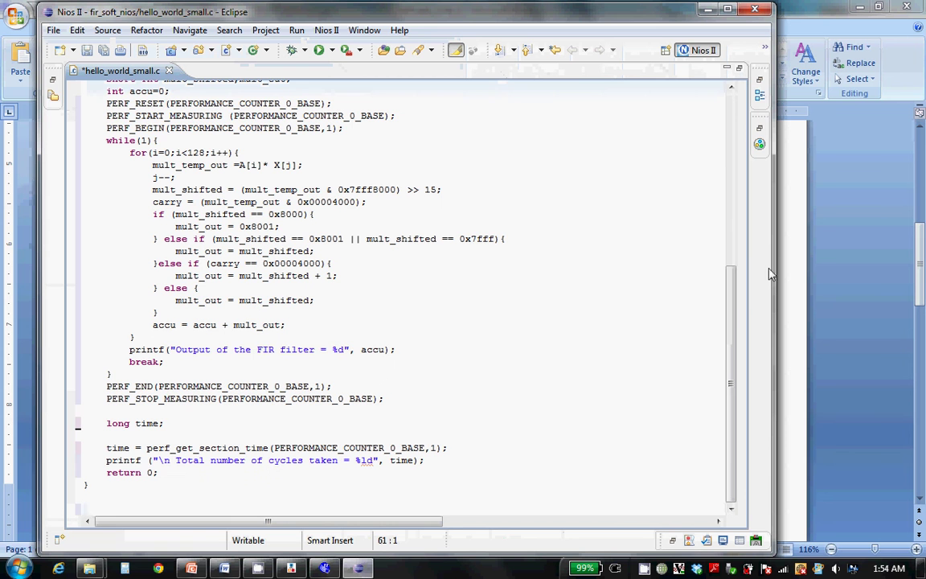
pyautogui.moveTo(731, 309); pyautogui.dragTo(727, 361)
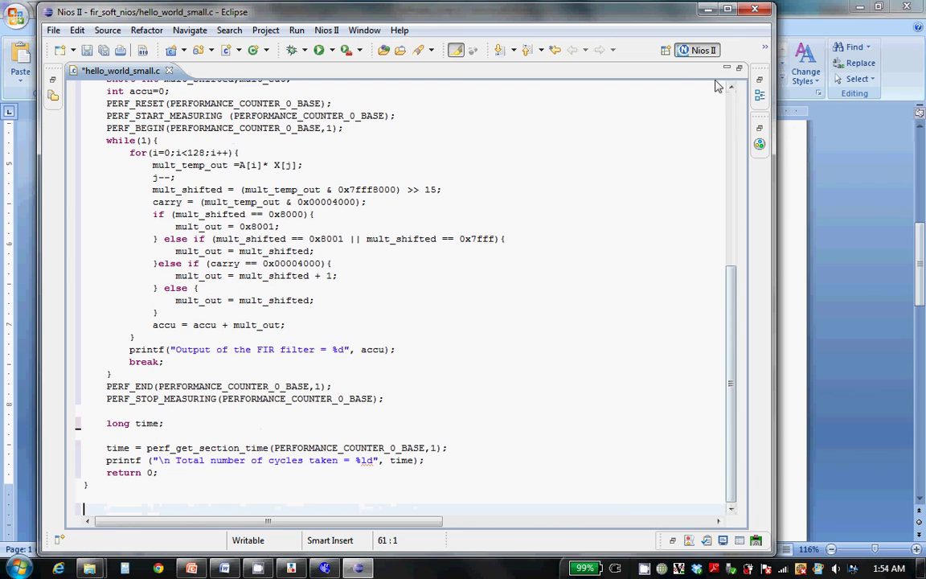
pyautogui.click(740, 72)
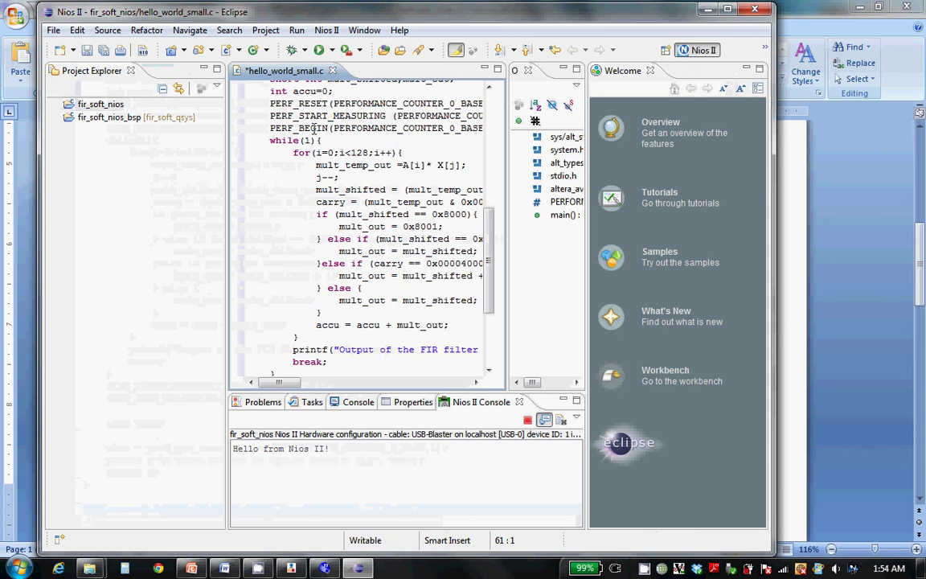
pyautogui.hotkey('ctrl', 's')
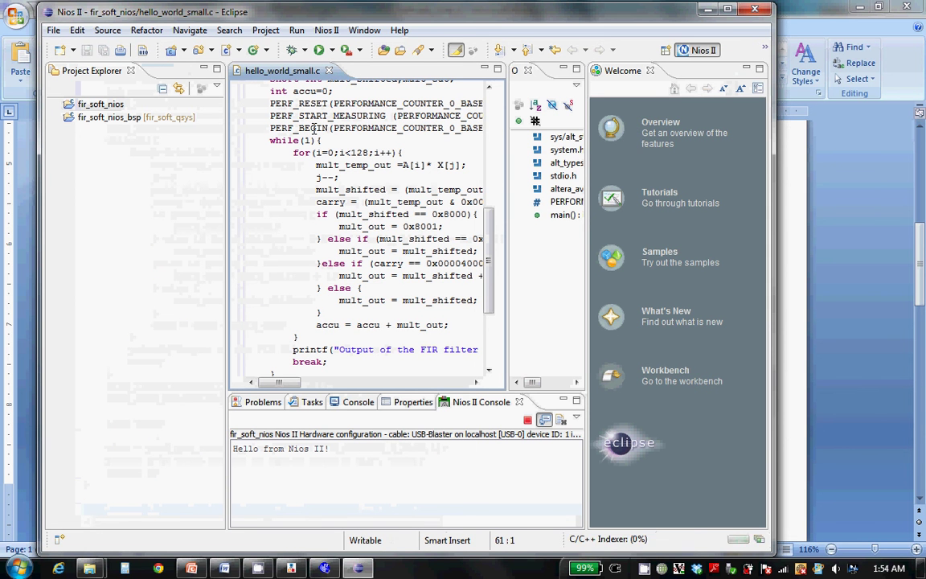
# Run the fir_soft_nios project with the FIR filter code as Nios II Hardware.
pyautogui.click(88, 106)
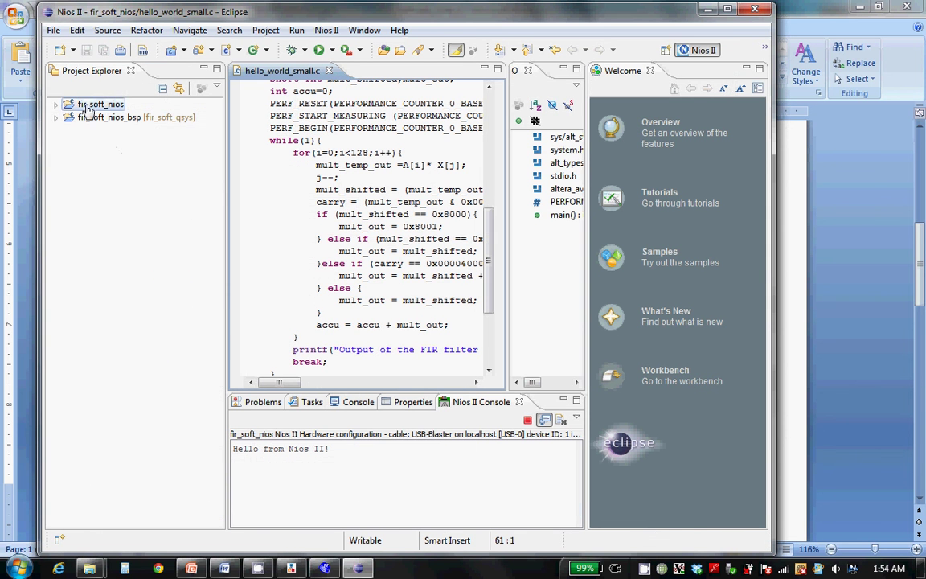
pyautogui.rightClick(87, 107)
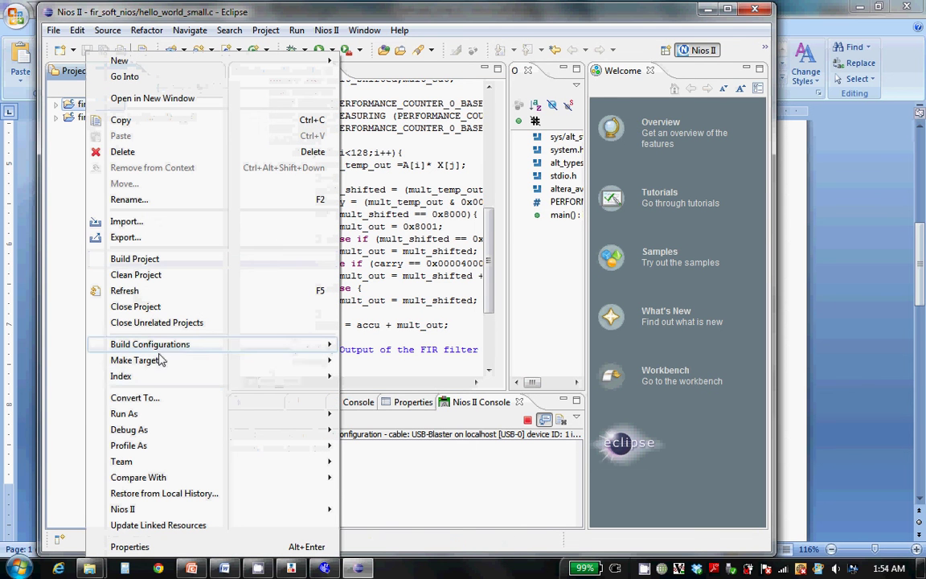
pyautogui.moveTo(197, 417)
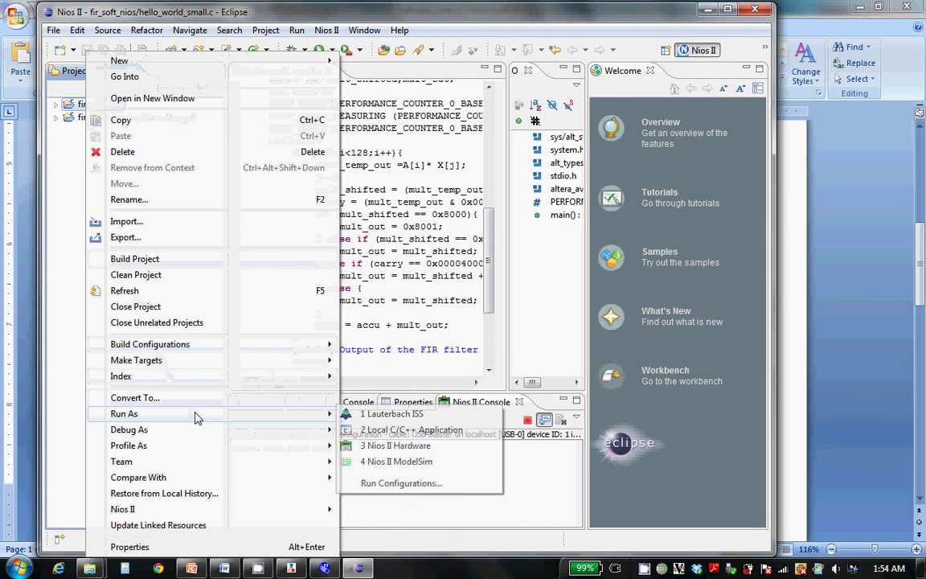
pyautogui.click(371, 447)
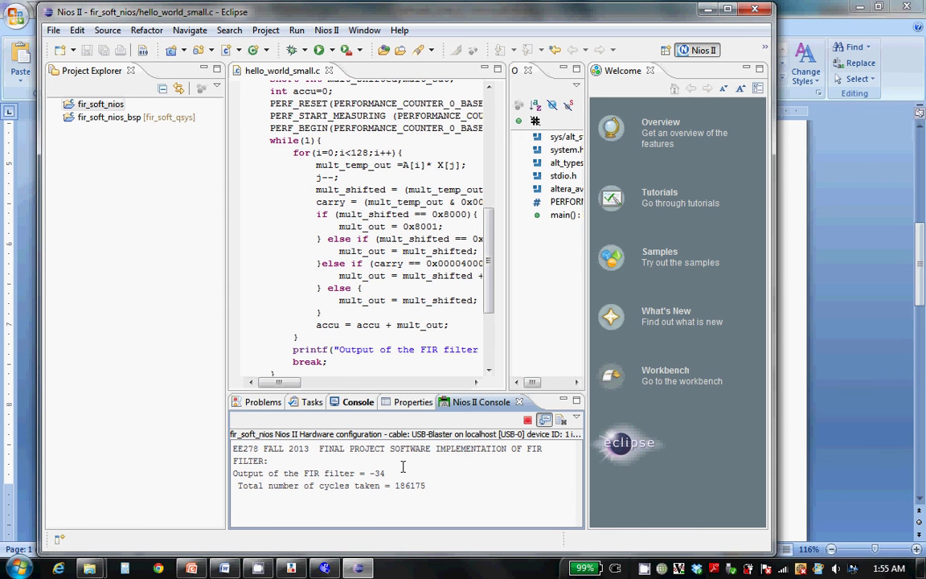
# Examine the FIR code in a maximized editor, from the A and X arrays to the cycle-count printf, and restore the pane layout.
pyautogui.click(498, 71)
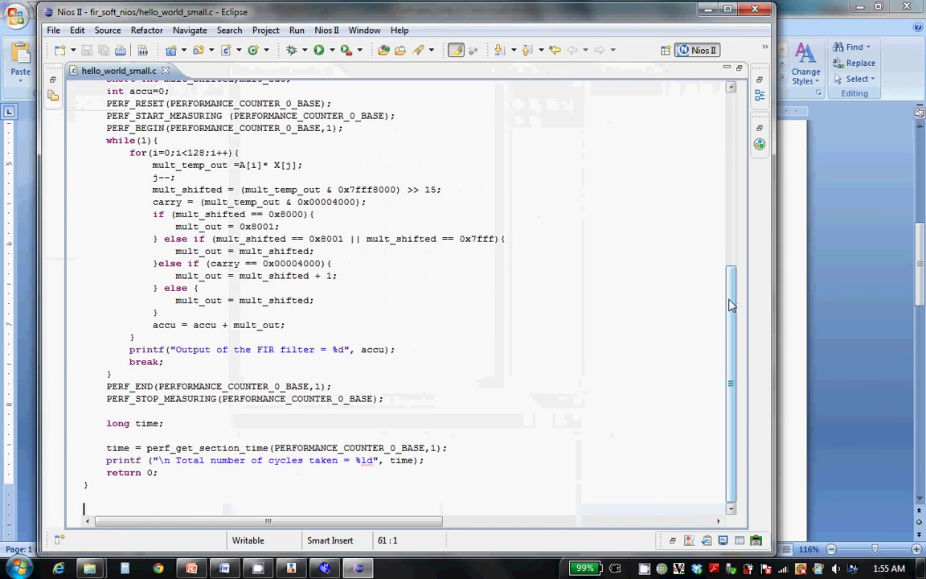
pyautogui.moveTo(731, 305); pyautogui.dragTo(740, 177)
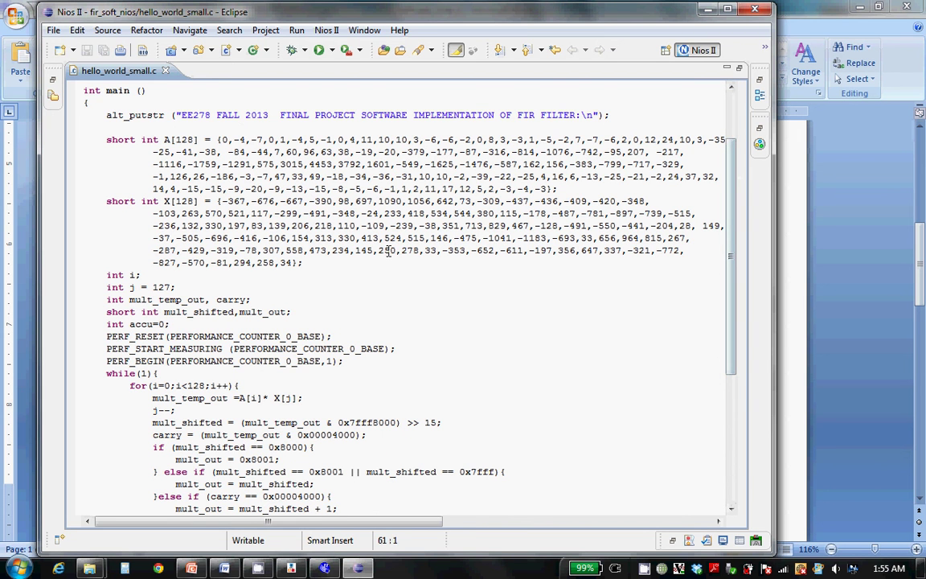
pyautogui.moveTo(732, 234); pyautogui.dragTo(723, 325)
pyautogui.moveTo(721, 320); pyautogui.dragTo(724, 247)
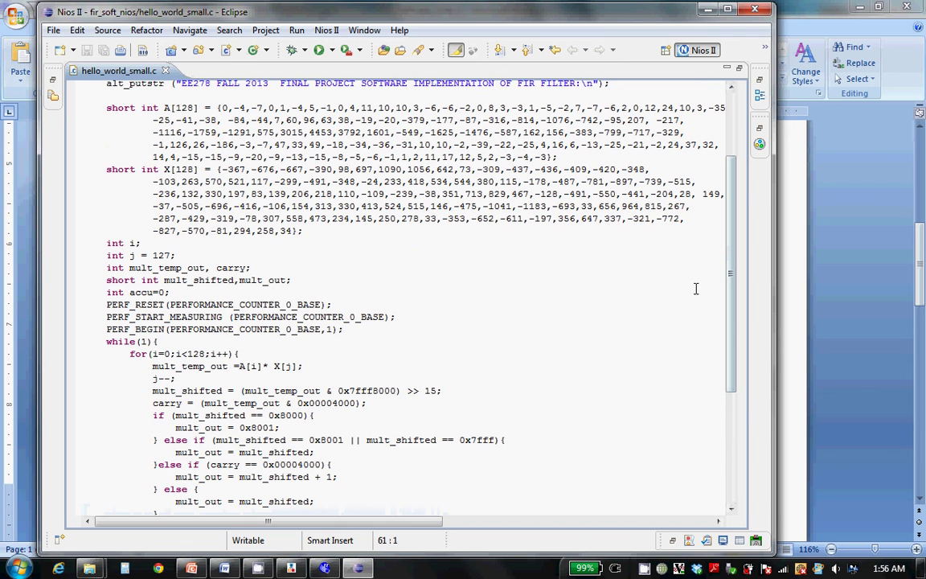
pyautogui.moveTo(733, 293); pyautogui.dragTo(751, 393)
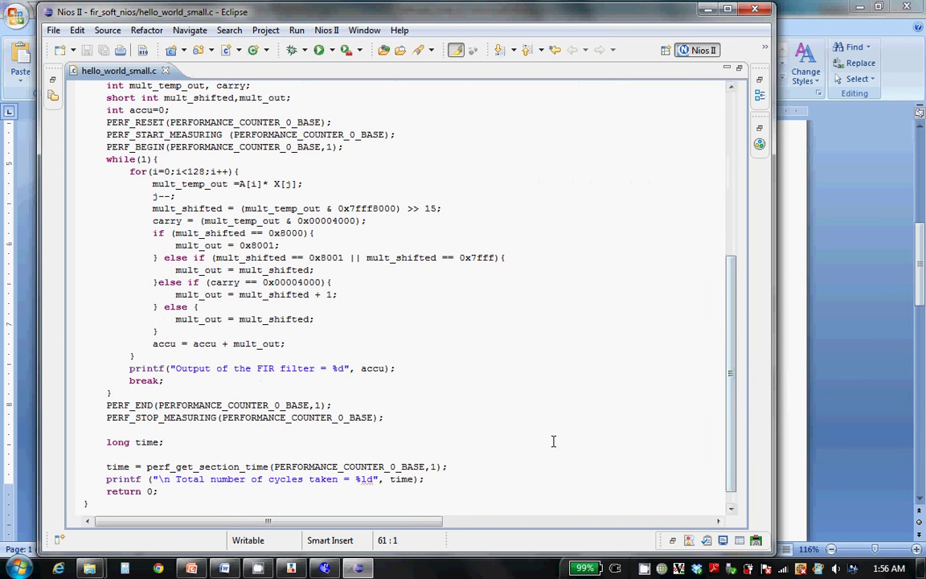
pyautogui.click(738, 70)
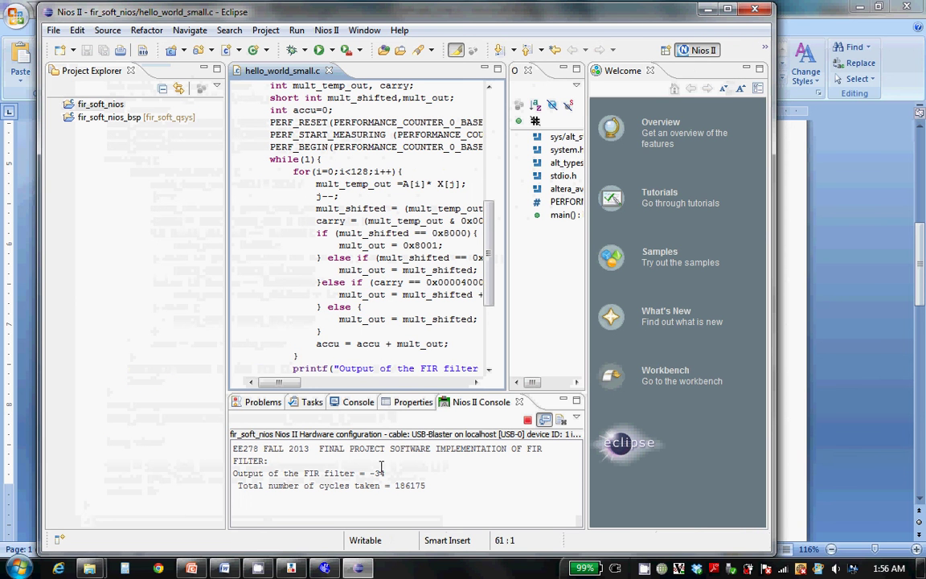